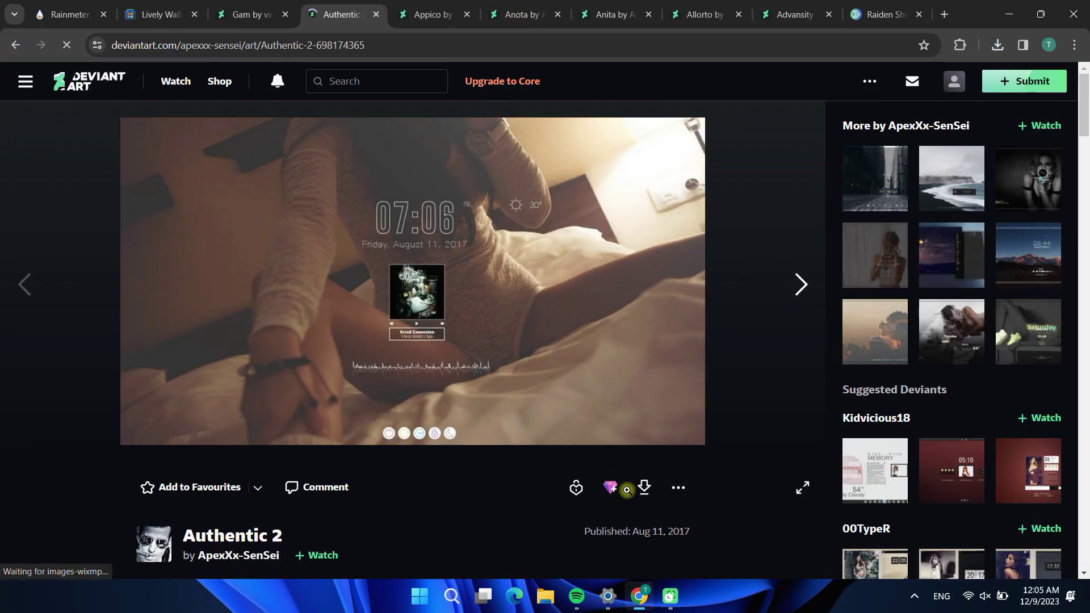
Download the Authentic 2, Appico, Anita, Allorto and Advansity skins from their open DeviantArt pages
left_click(642, 487)
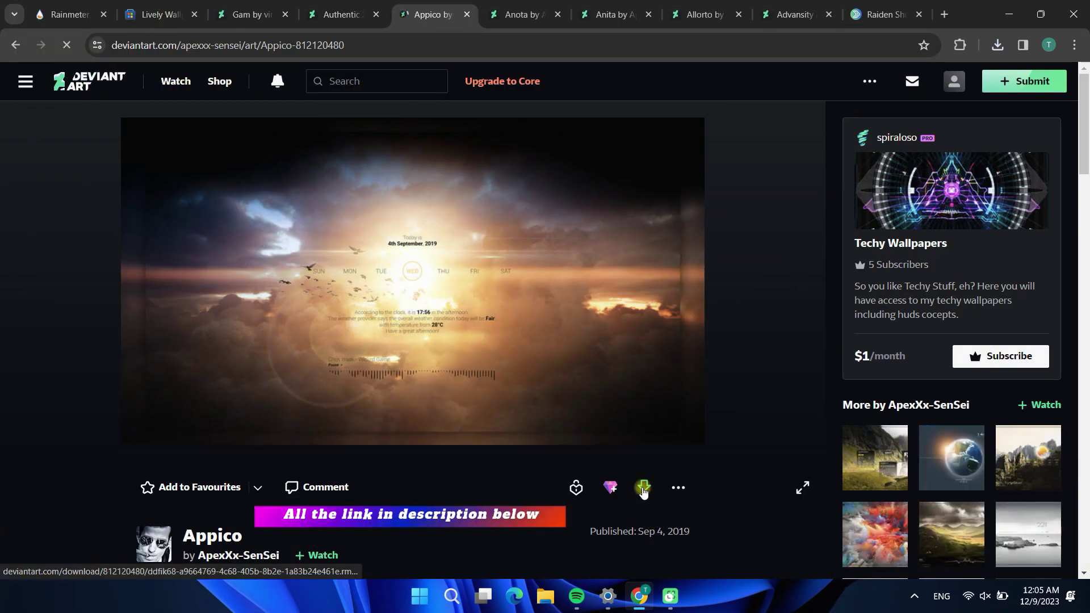
left_click(642, 489)
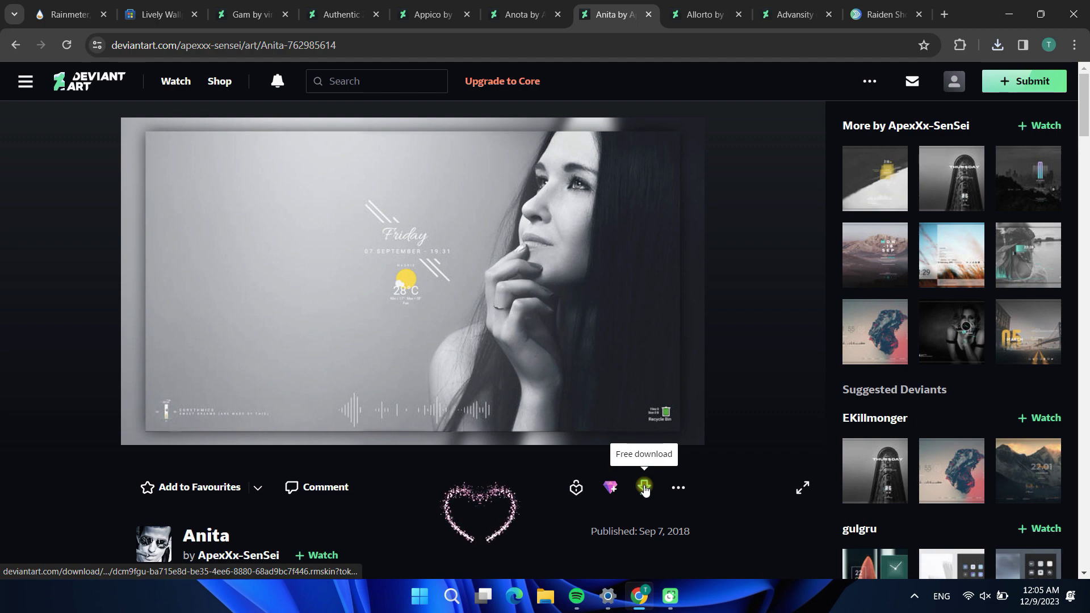
left_click(644, 489)
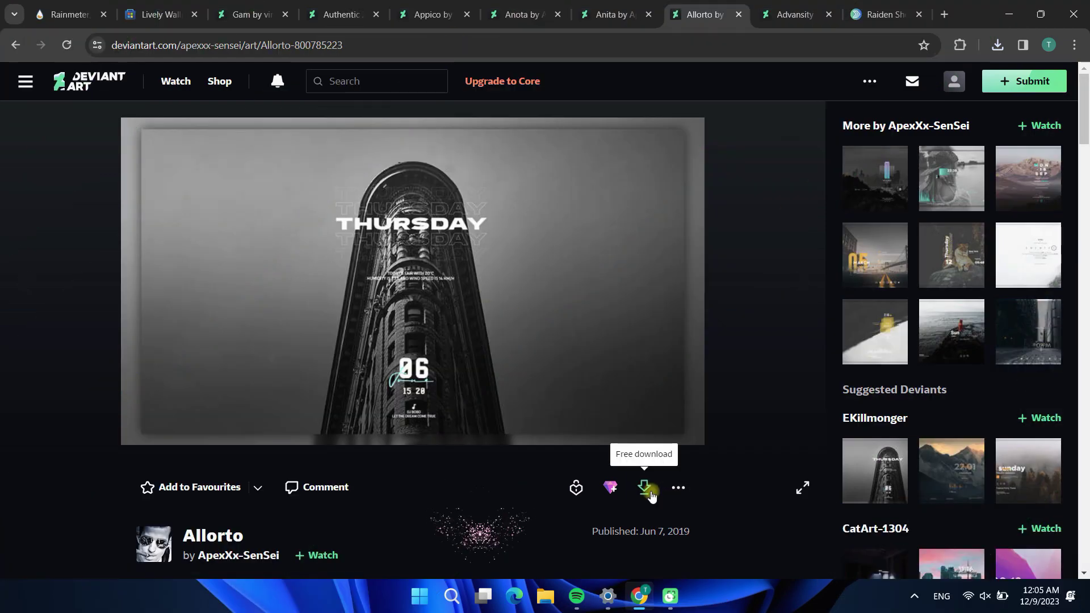
left_click(646, 489)
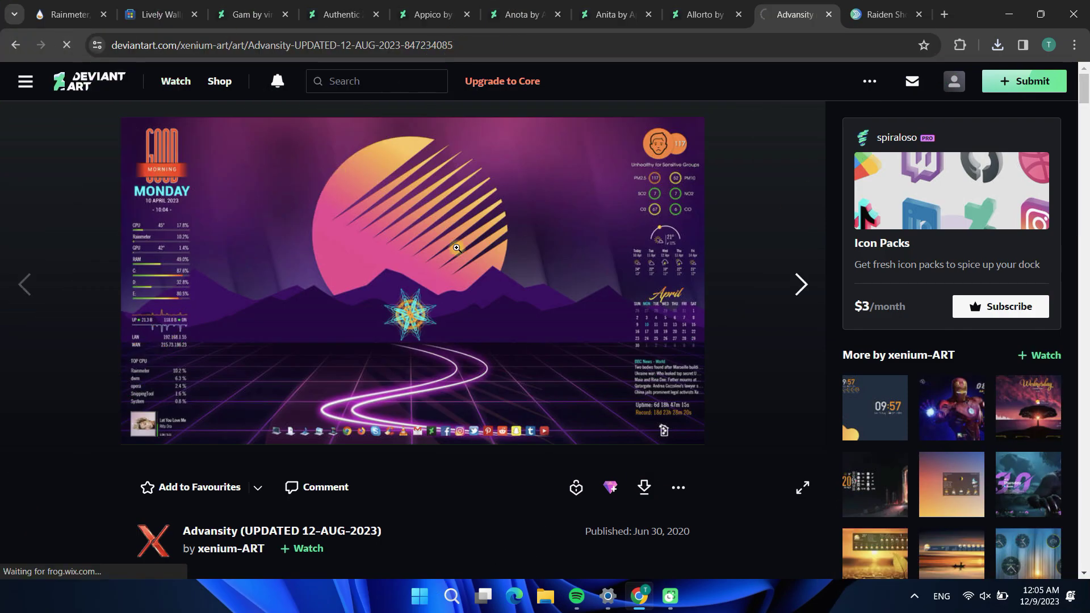
left_click(643, 489)
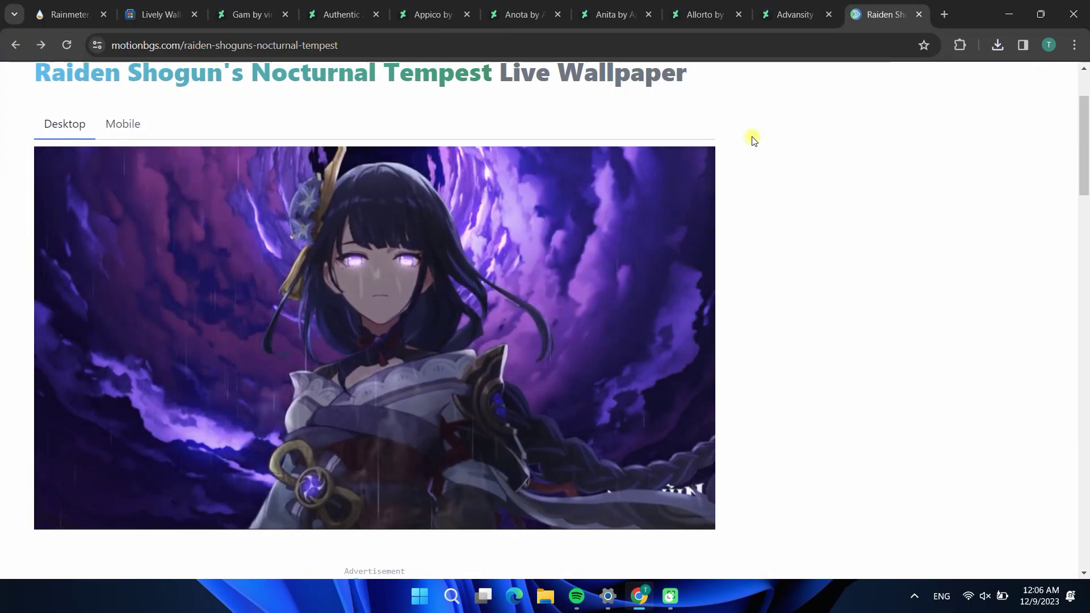
Download the HD 1920x1080 PC version of the Raiden Shogun's Nocturnal Tempest live wallpaper and dismiss the download notice
scroll(752, 139, "down", 3)
scroll(753, 139, "down", 10)
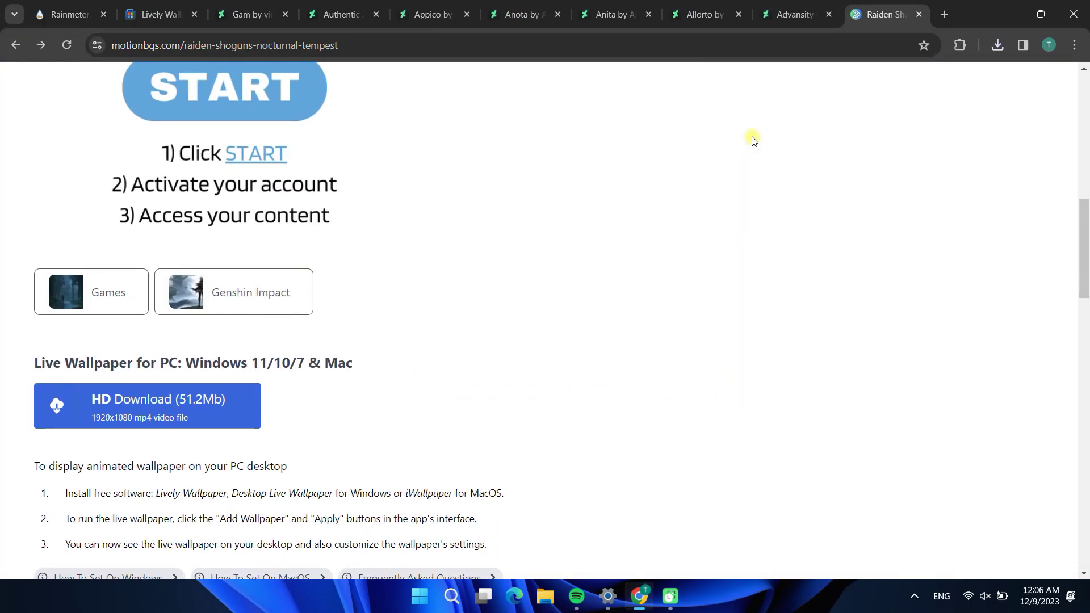
scroll(753, 139, "down", 2)
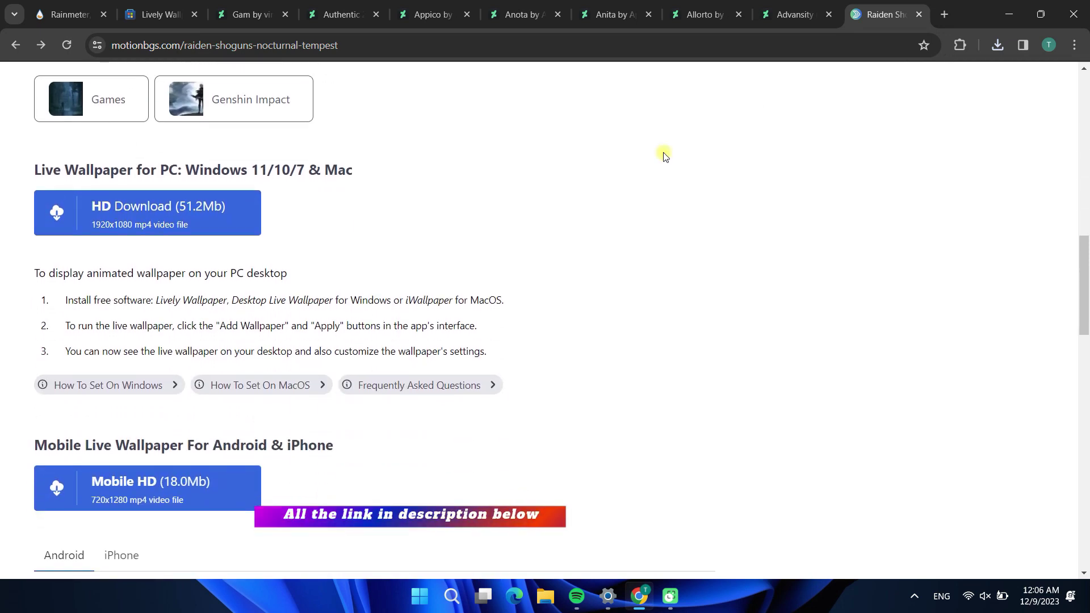
left_click(176, 209)
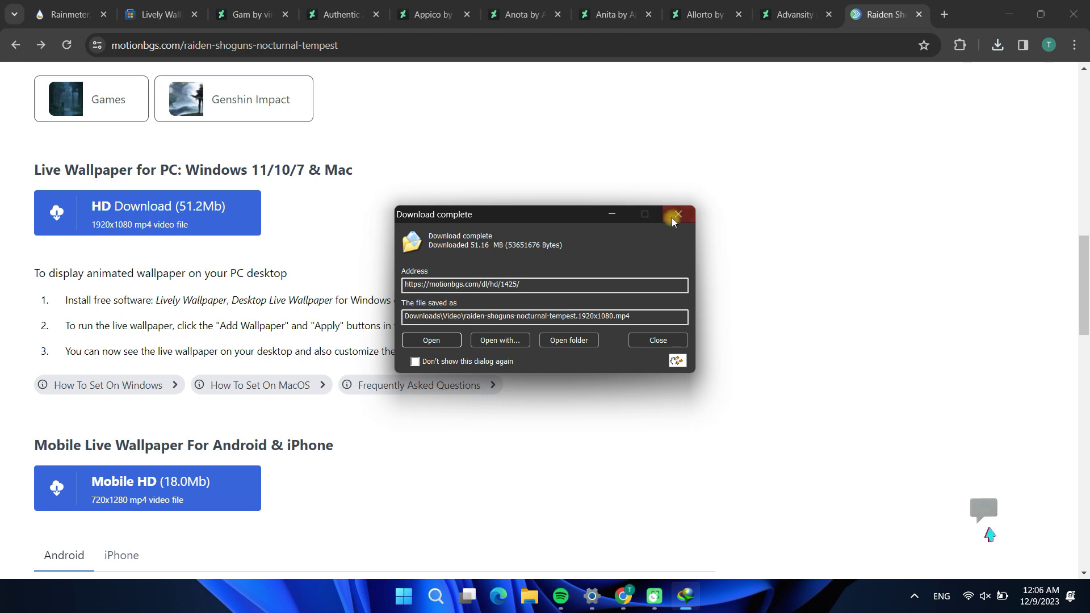
left_click(679, 215)
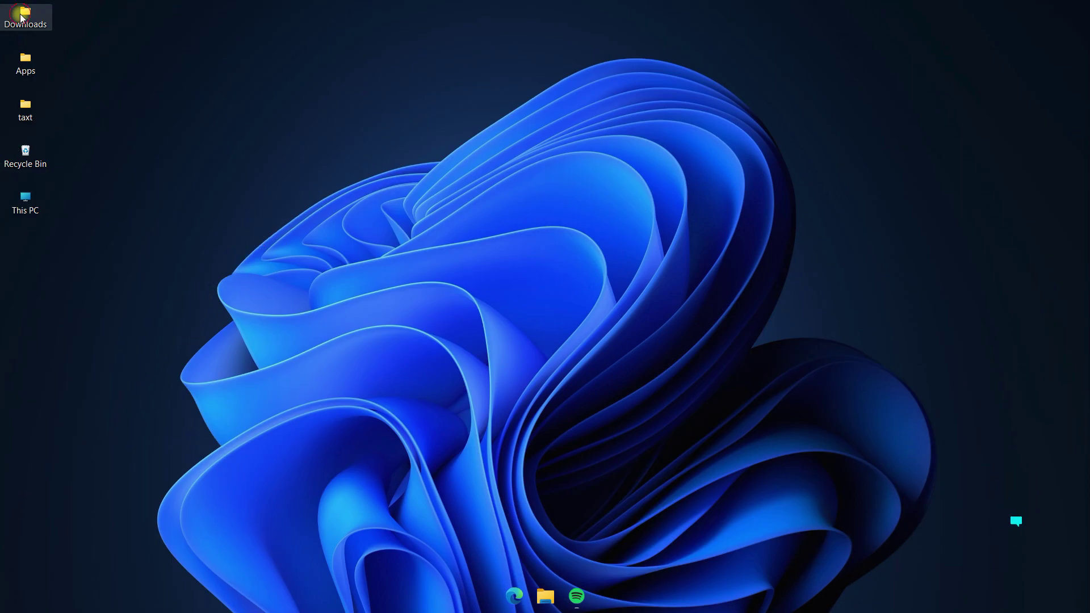
Install Rainmeter-4.5.18 from the Downloads folder as administrator, in English, with the 64-bit version and startup launch enabled, and run it
double_click(21, 17)
right_click(799, 153)
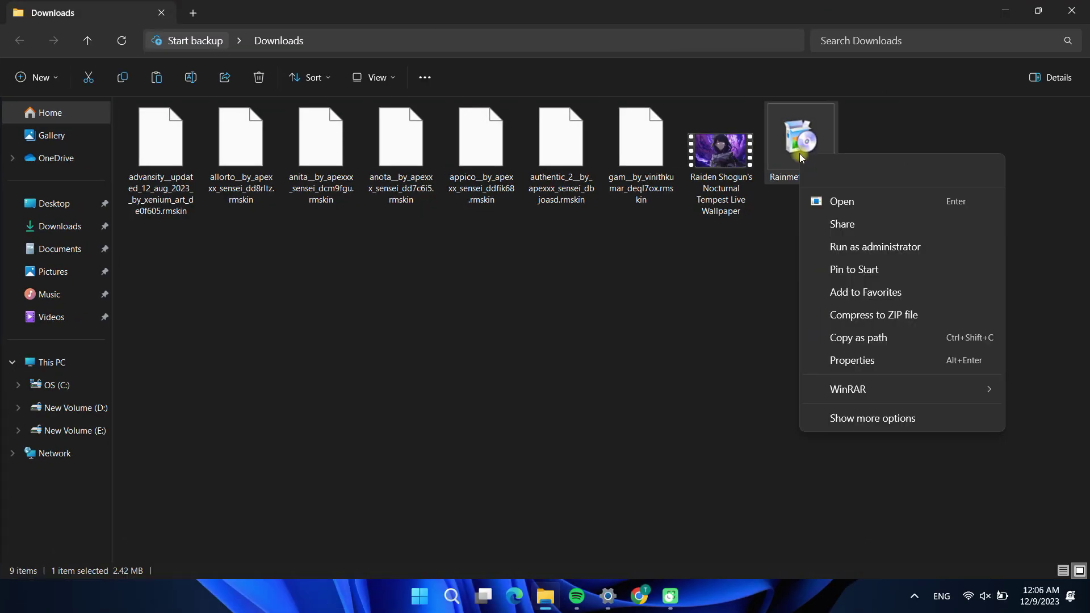
left_click(851, 247)
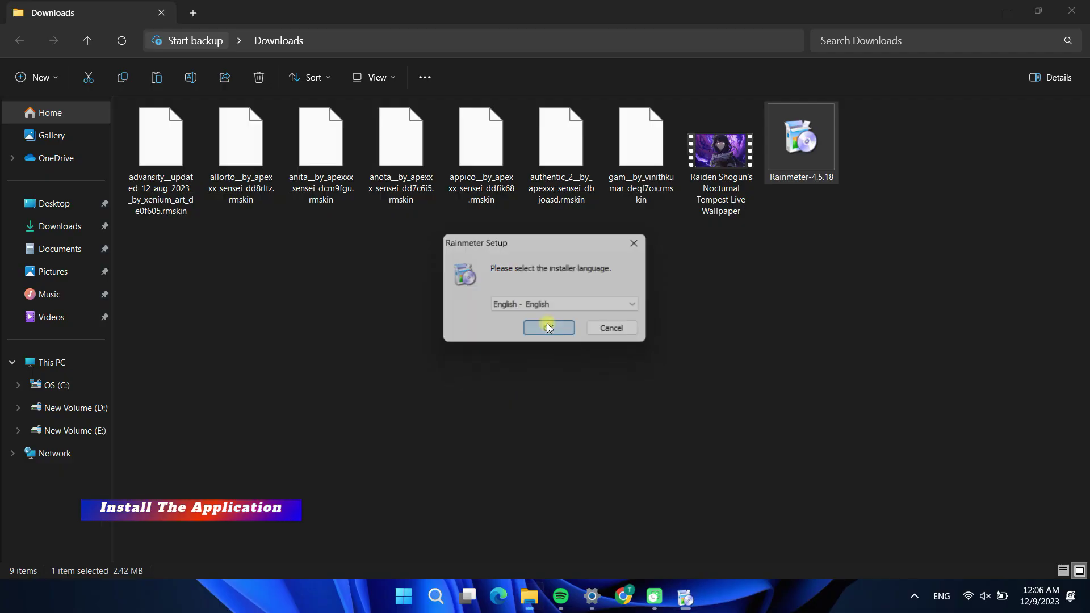
left_click(547, 324)
left_click(623, 418)
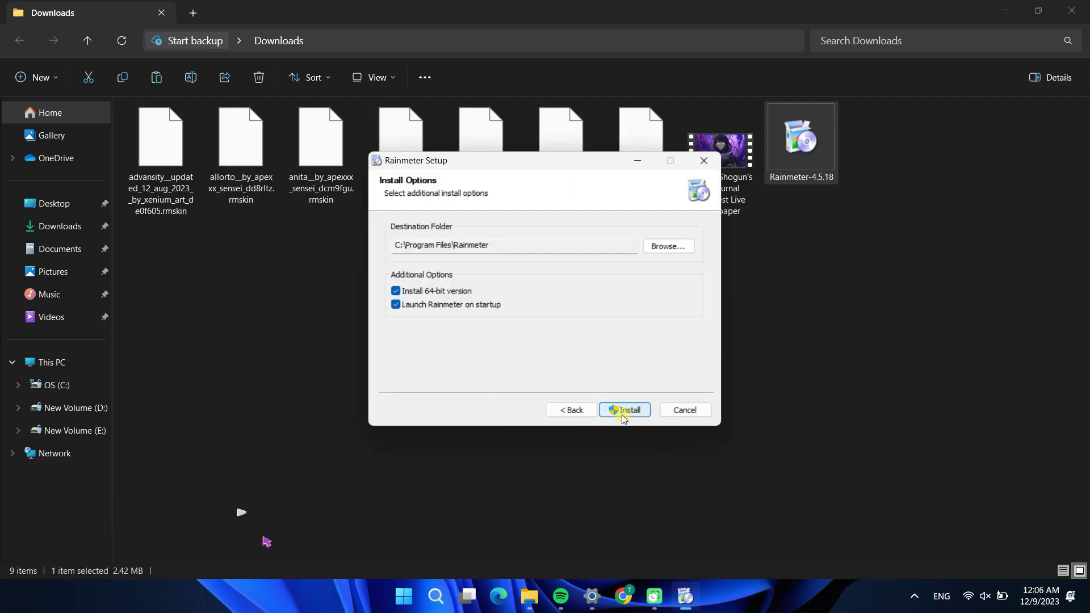
left_click(621, 415)
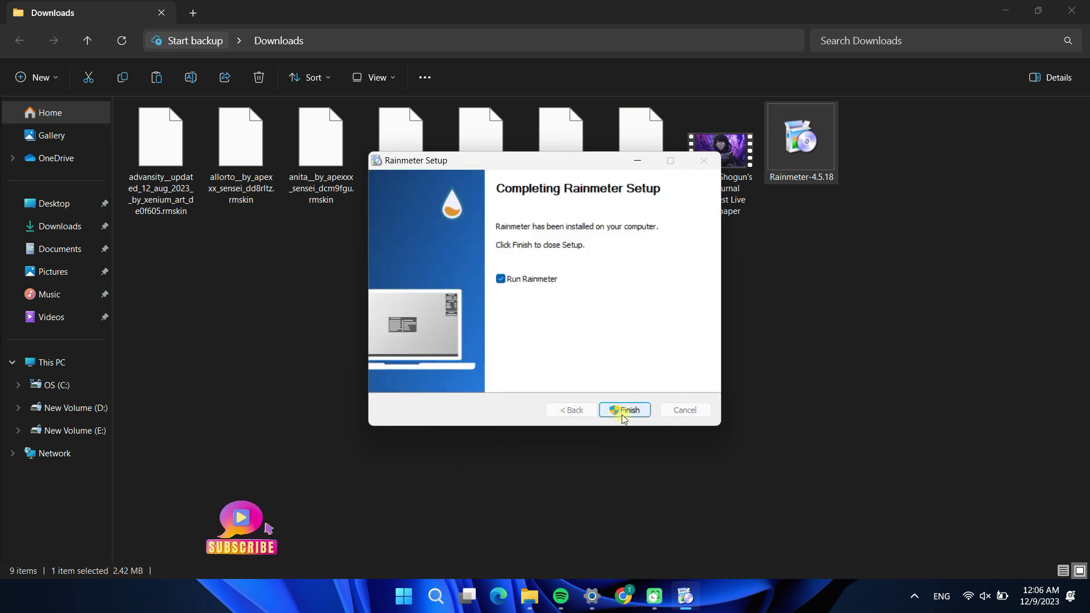
left_click(621, 414)
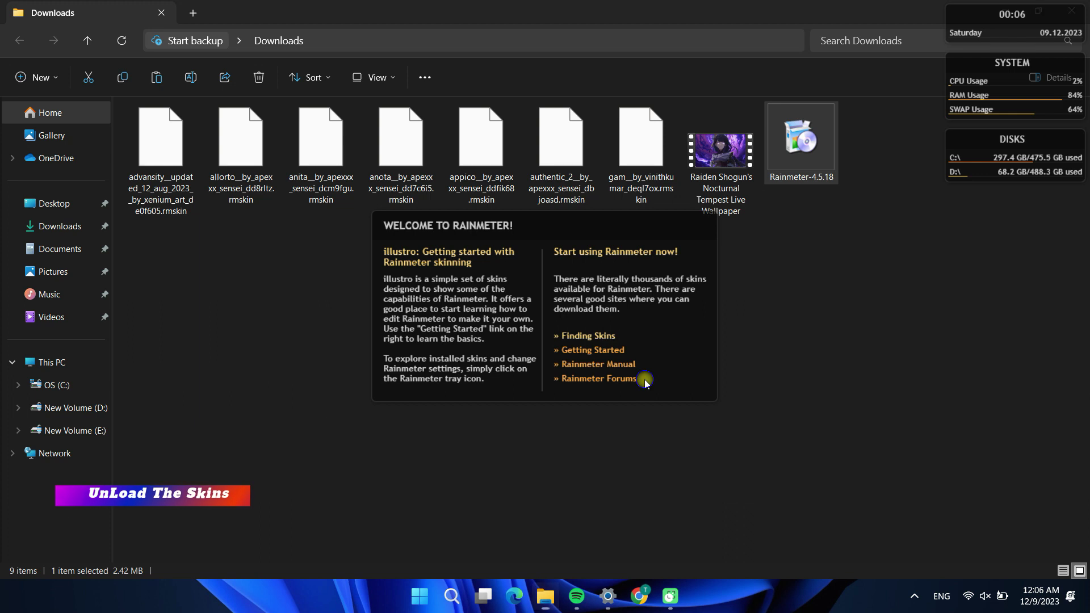
Unload Rainmeter's welcome skin and install the downloaded GAM skin with its included layout applied
right_click(645, 380)
left_click(704, 548)
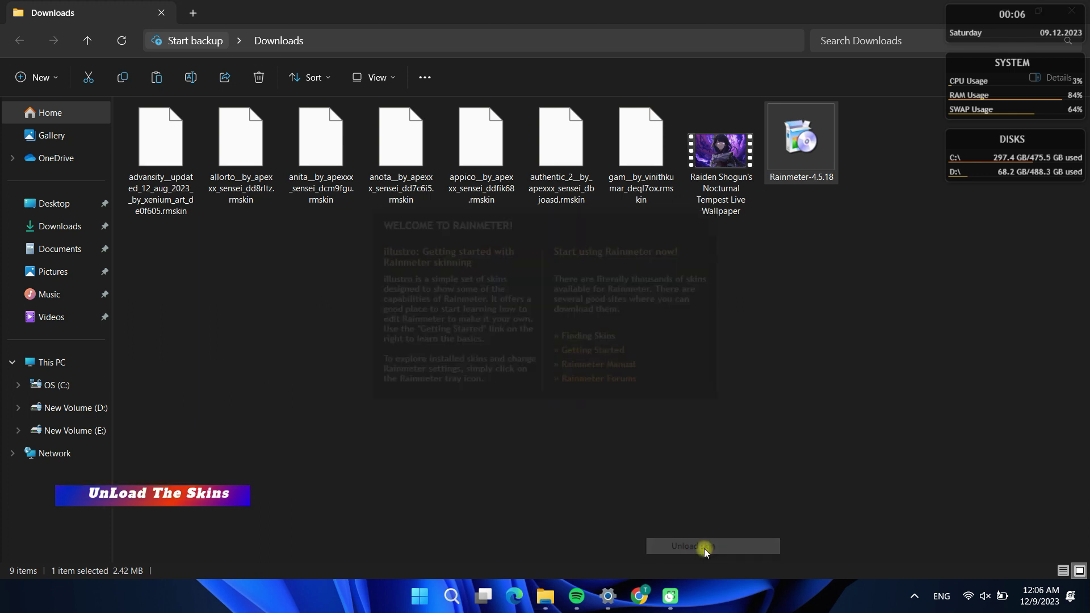
left_click(645, 148)
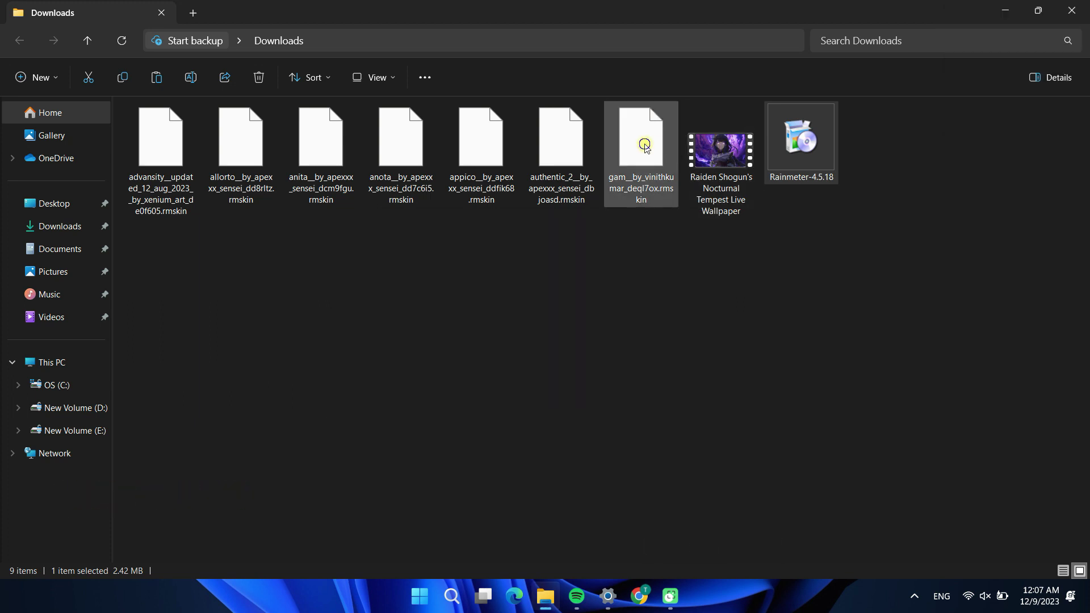
right_click(645, 146)
left_click(690, 190)
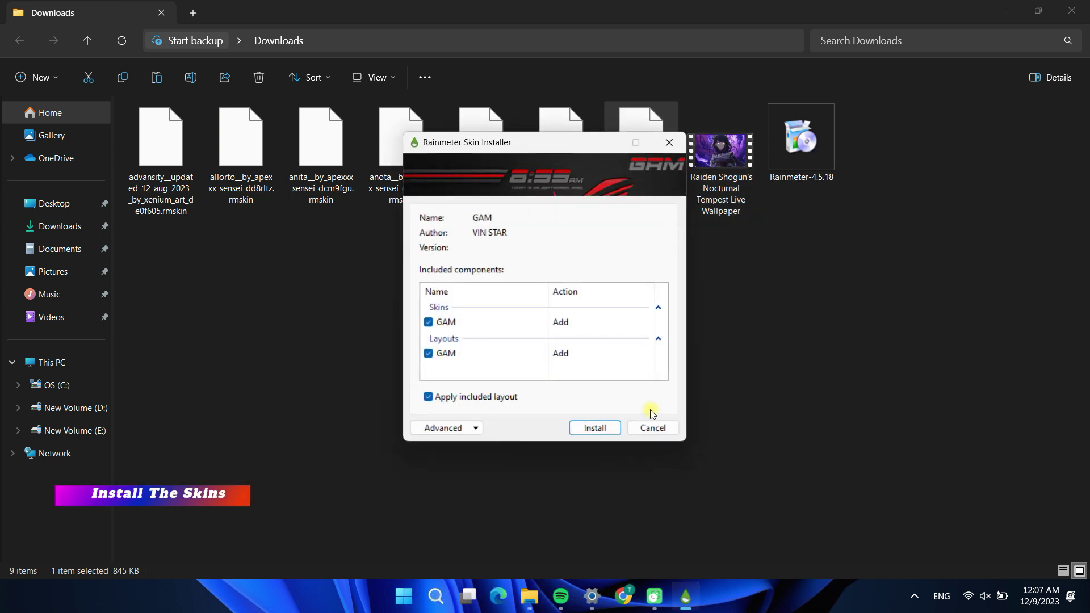
left_click(604, 427)
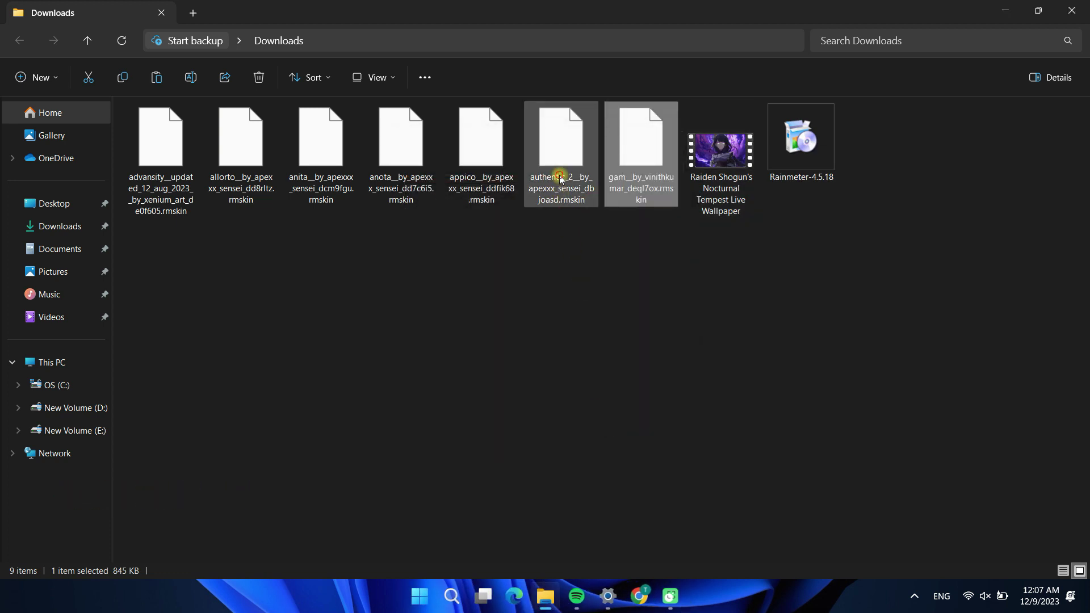
Install the Authentic 2 and Appico skins from the Downloads folder with their included layouts
double_click(560, 179)
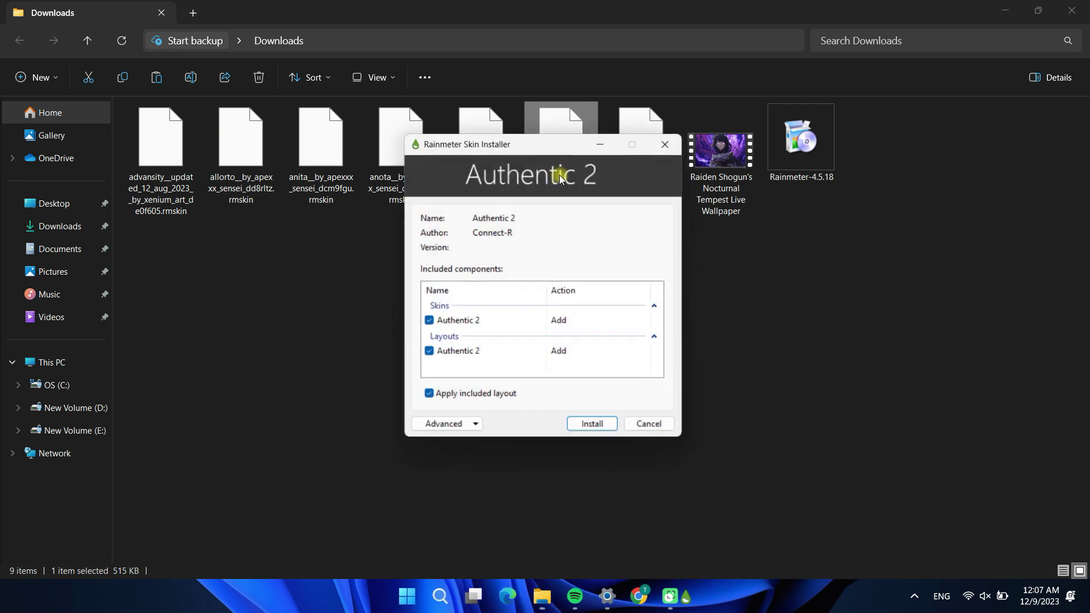
left_click(598, 431)
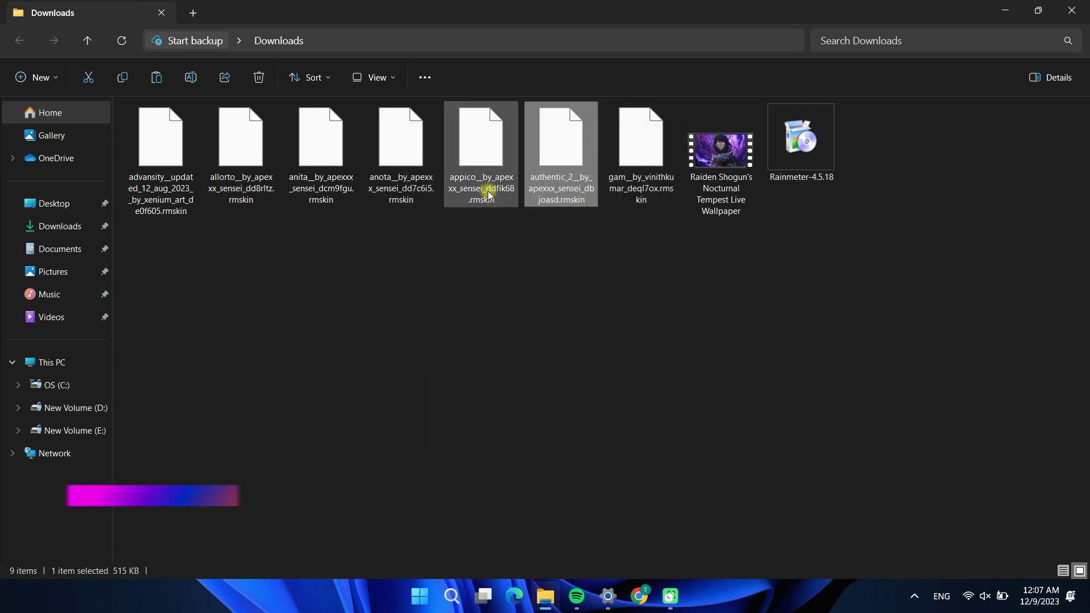
double_click(486, 162)
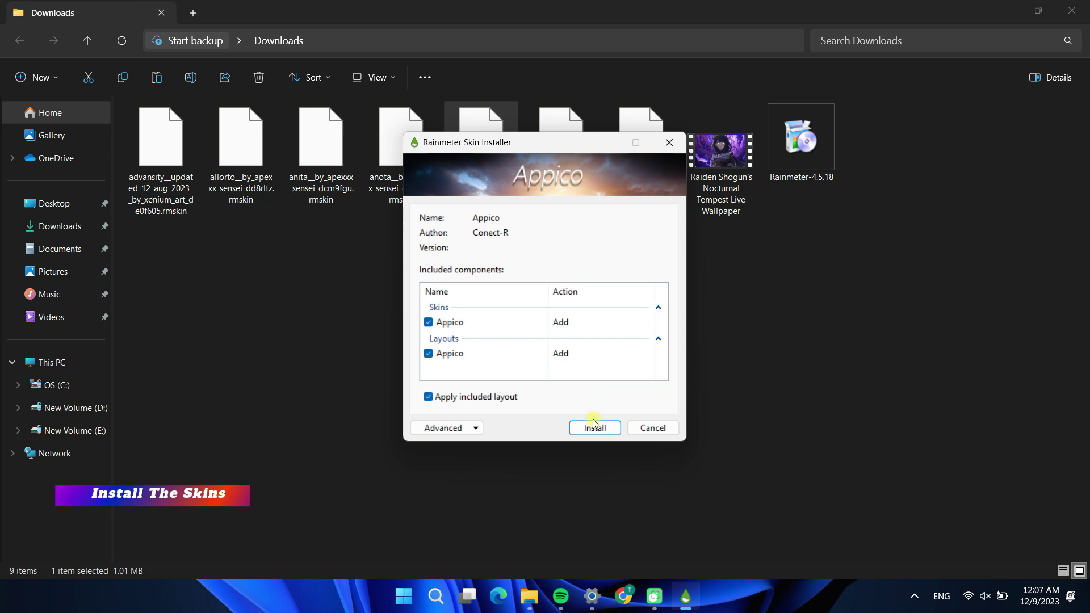
left_click(594, 429)
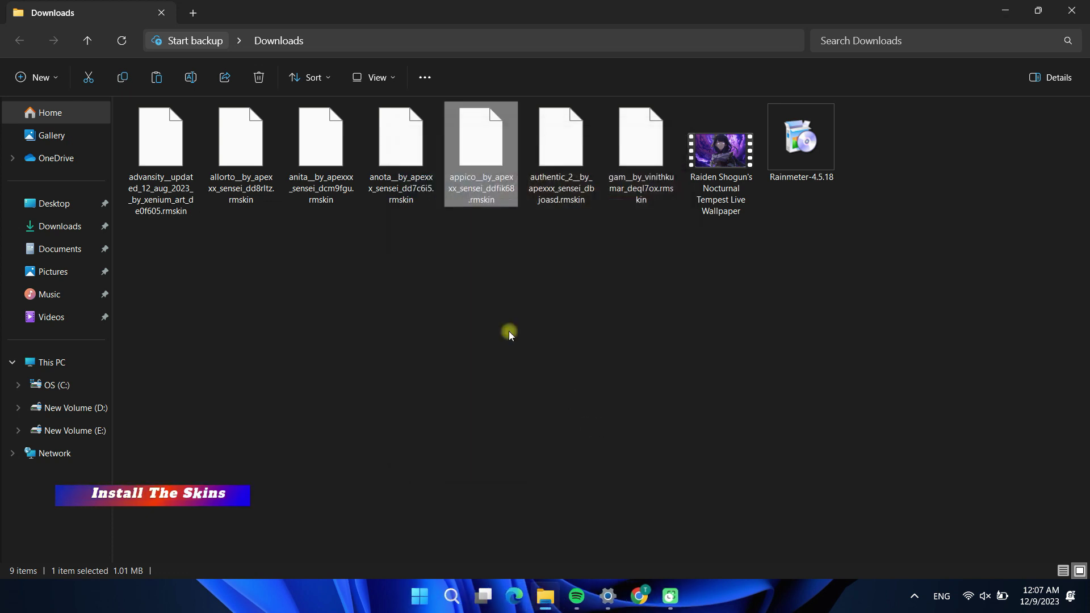
Install the Anota and Anita skins from the Downloads folder with their included layouts
double_click(400, 169)
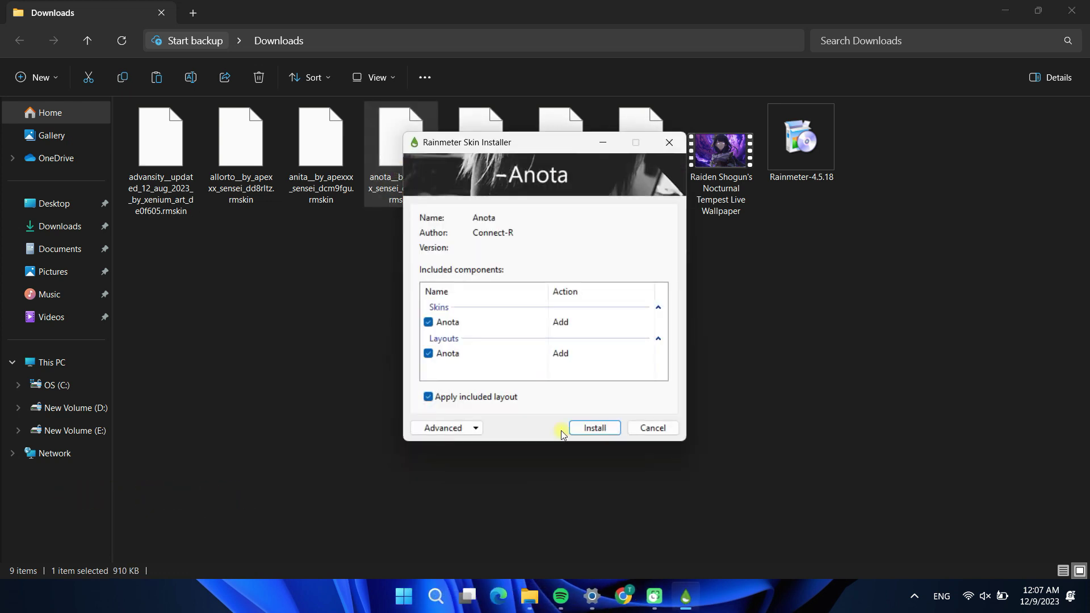
left_click(587, 430)
double_click(317, 177)
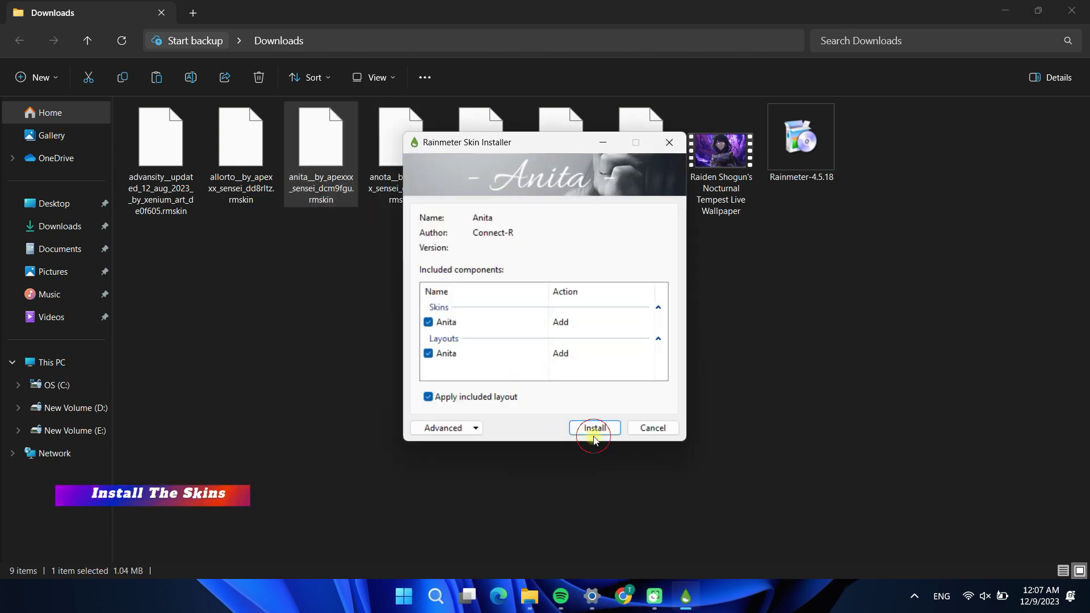
left_click(595, 429)
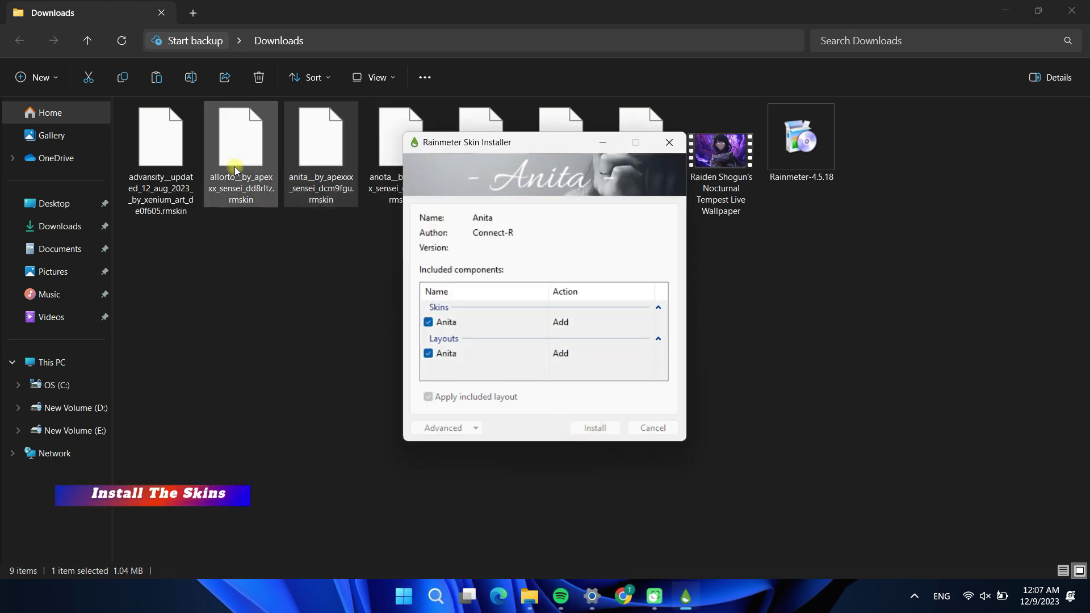
Install the Allorto skin with its included layout and the Advansity skin with its plugins from the Downloads folder
double_click(235, 169)
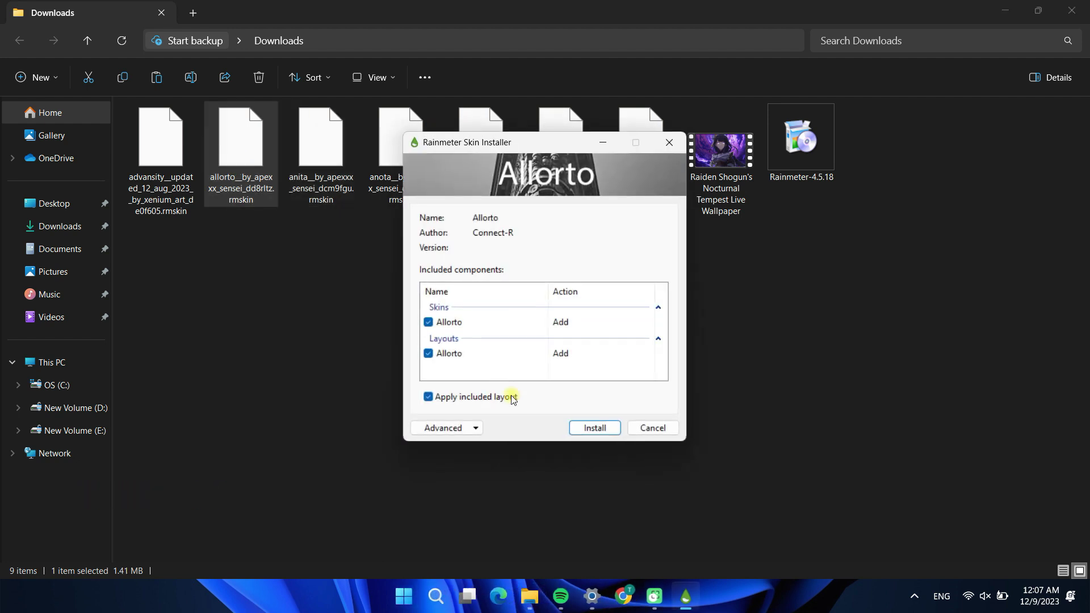
left_click(596, 429)
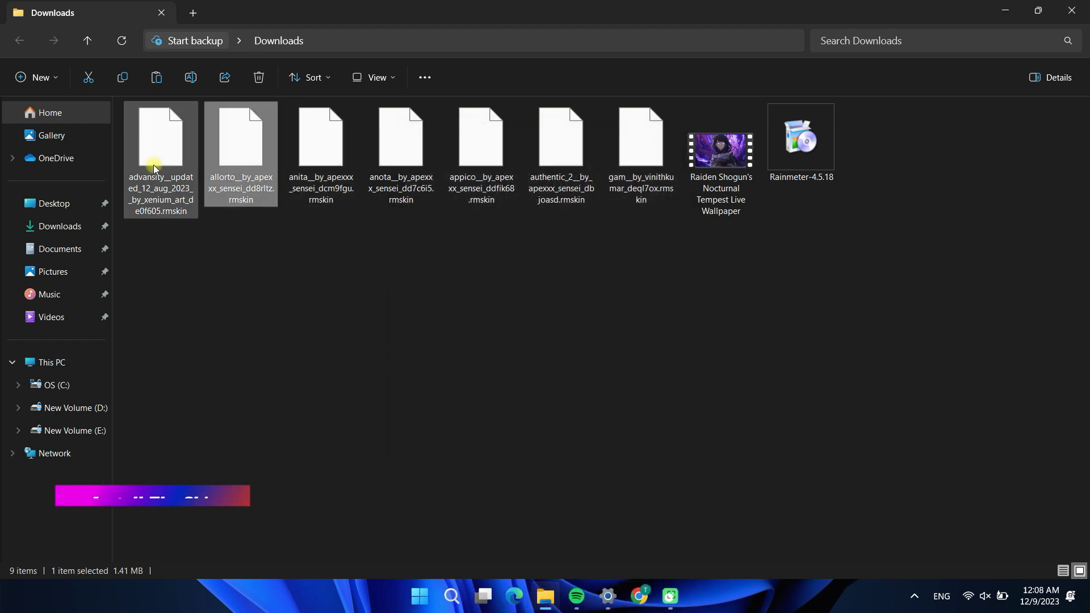
double_click(153, 165)
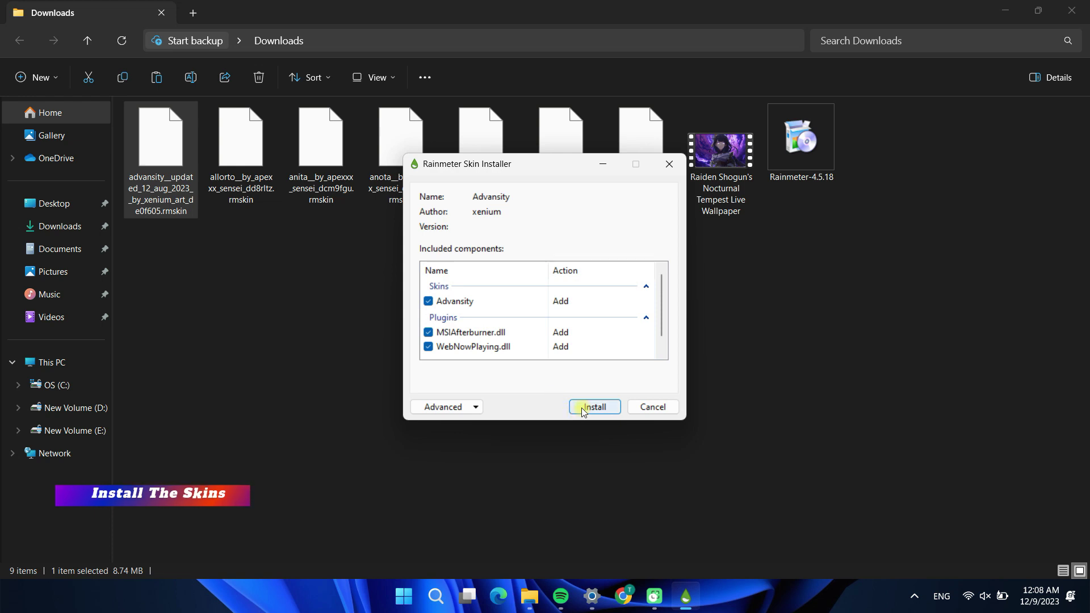
left_click(583, 407)
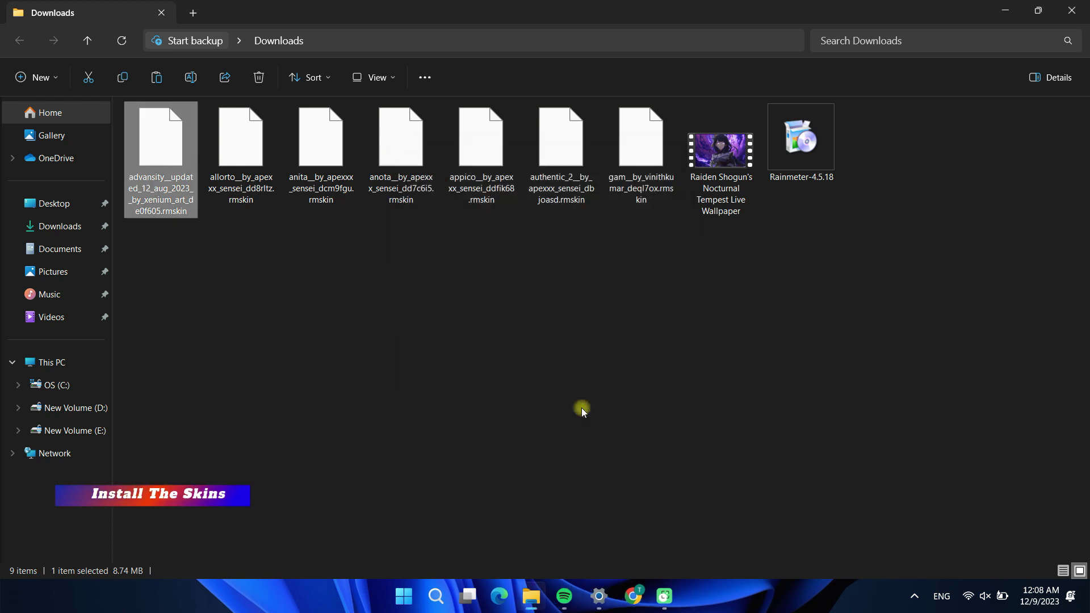
Open Lively Wallpaper and add the Raiden Shogun's Nocturnal Tempest video from the Downloads folder to its library
key("super+s")
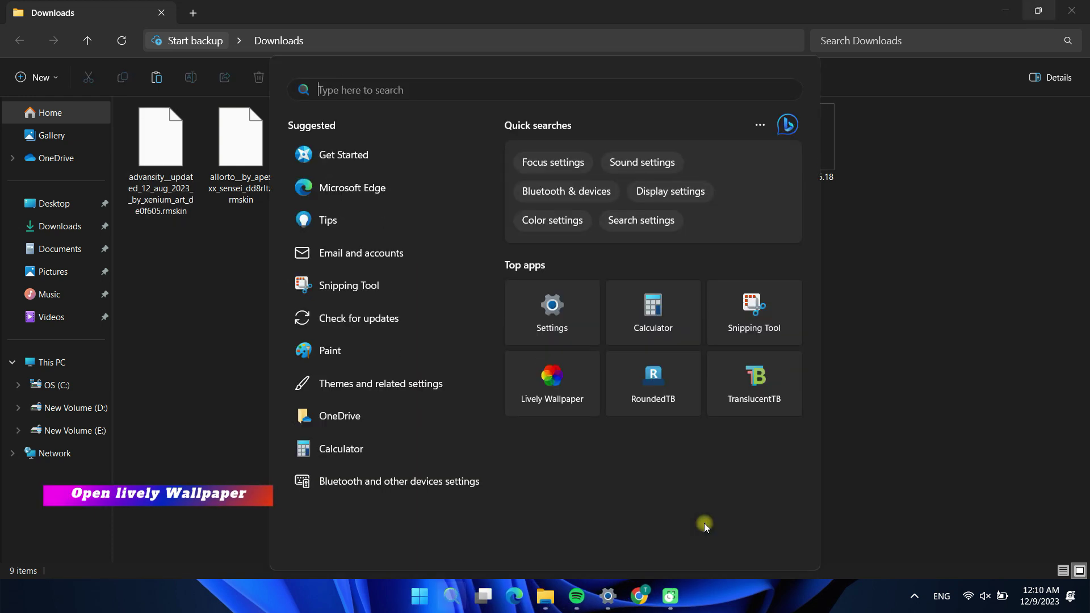
left_click(563, 386)
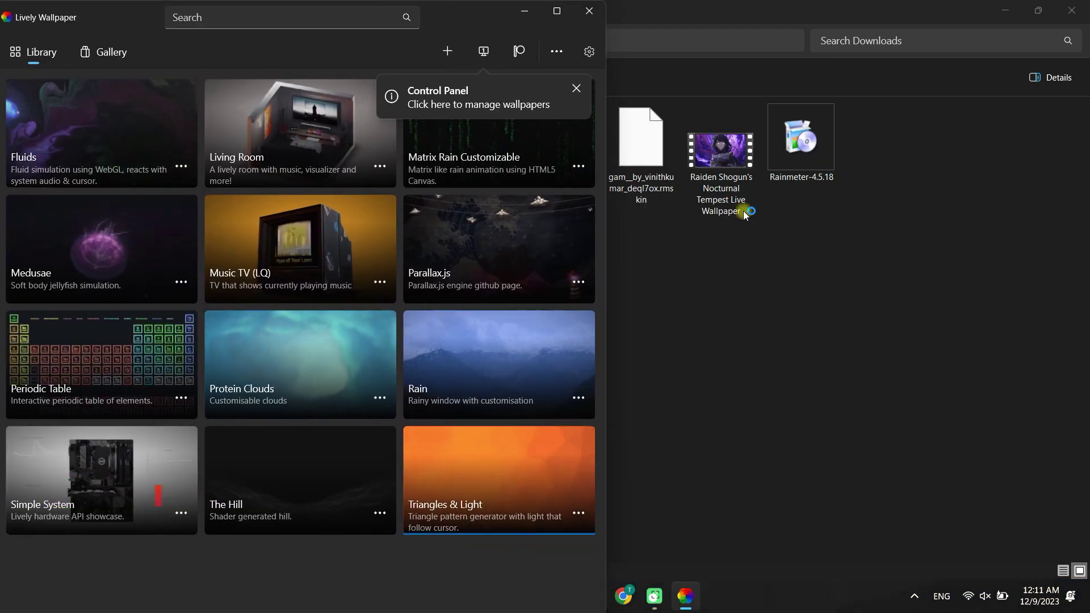
left_click_drag(745, 215, 547, 268)
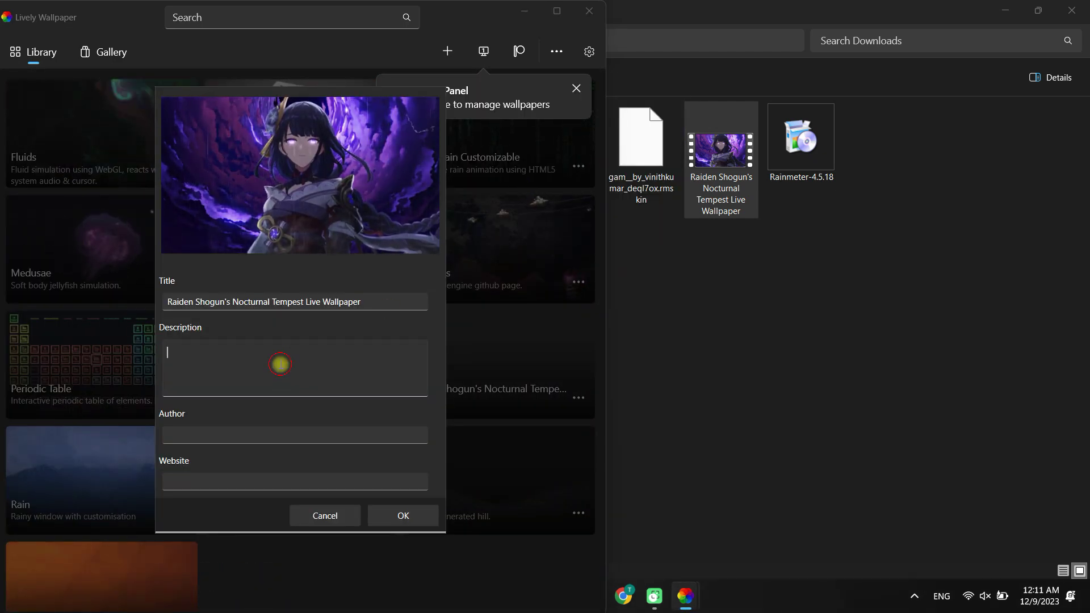
Enter "raiden" as the new wallpaper's description
left_click(280, 365)
type("ra")
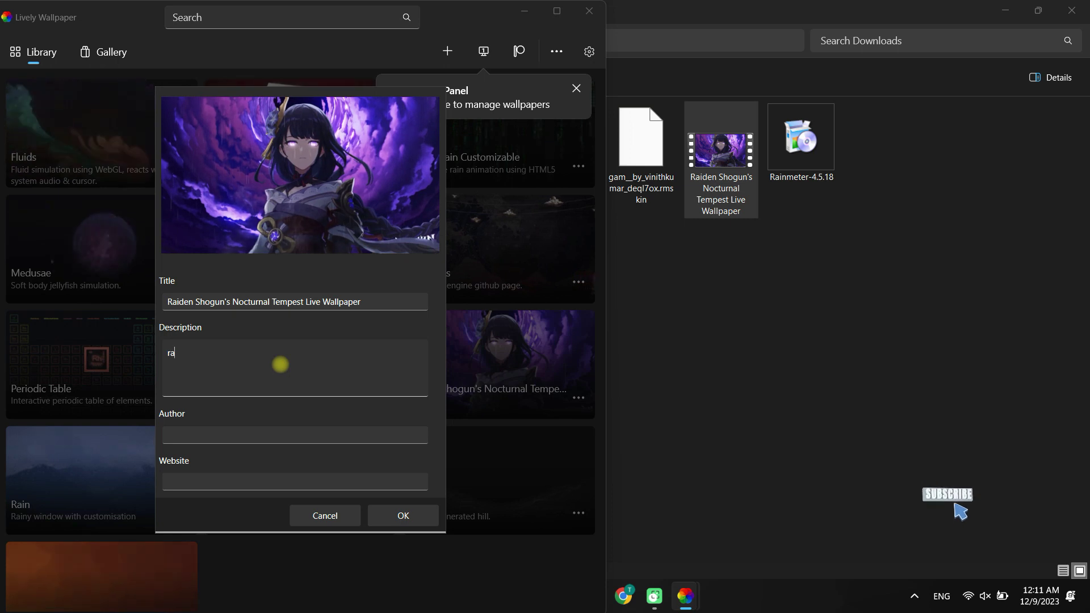
type("id")
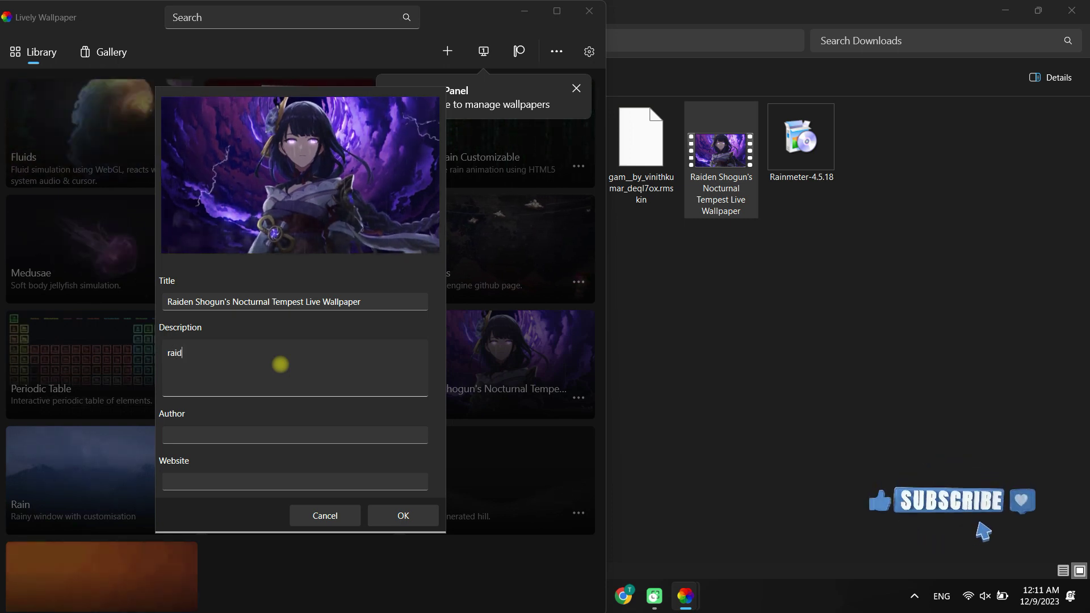
type("en")
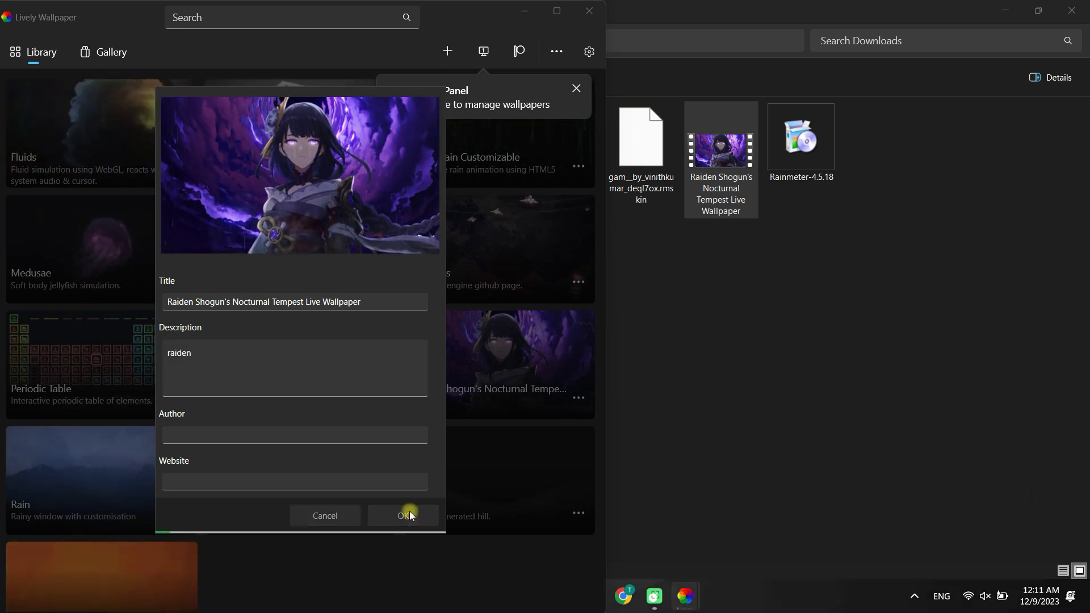
Confirm the new wallpaper's details and close Lively Wallpaper and the Downloads folder
left_click(410, 515)
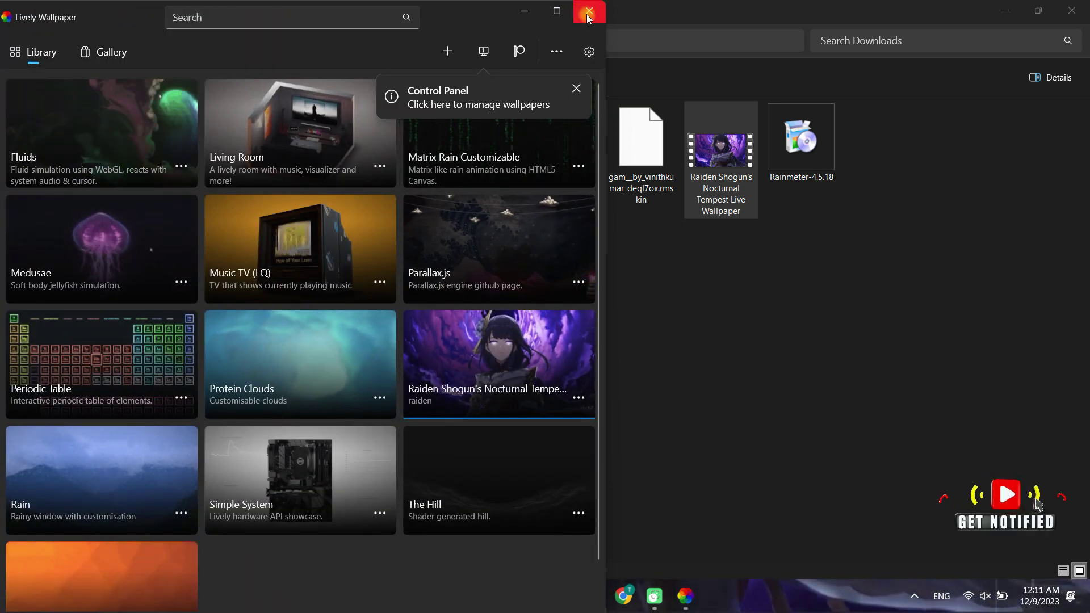
left_click(588, 16)
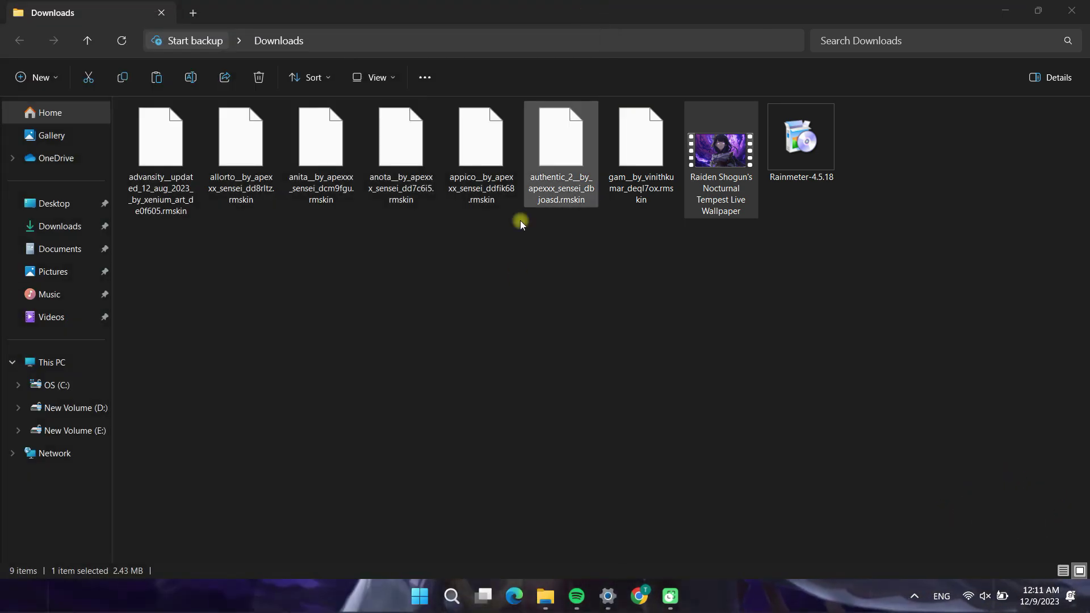
left_click(527, 349)
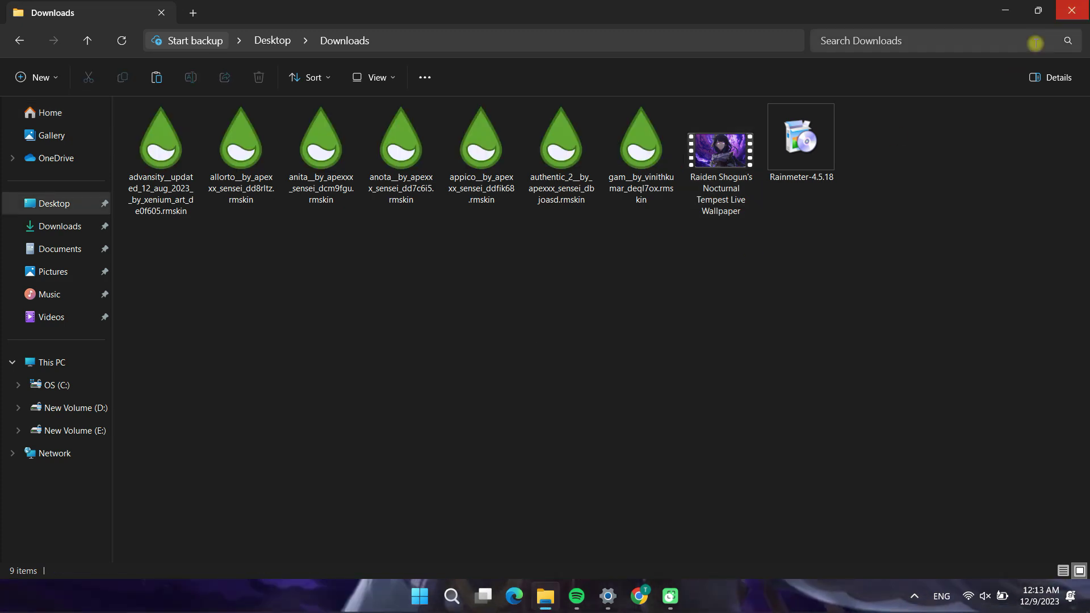
left_click(1074, 11)
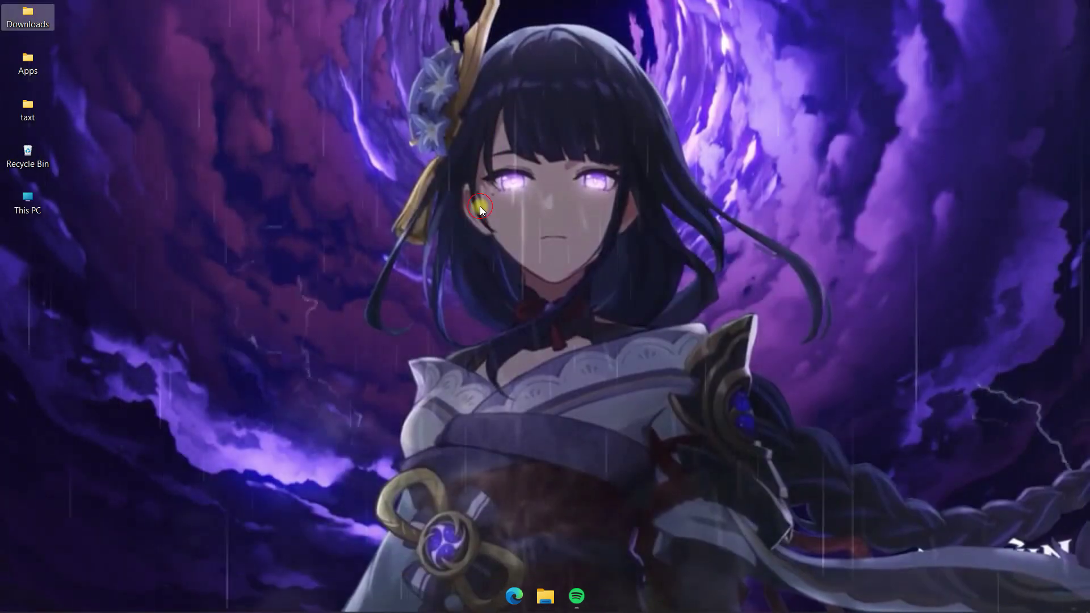
Hide the icons on the Windows desktop
right_click(250, 144)
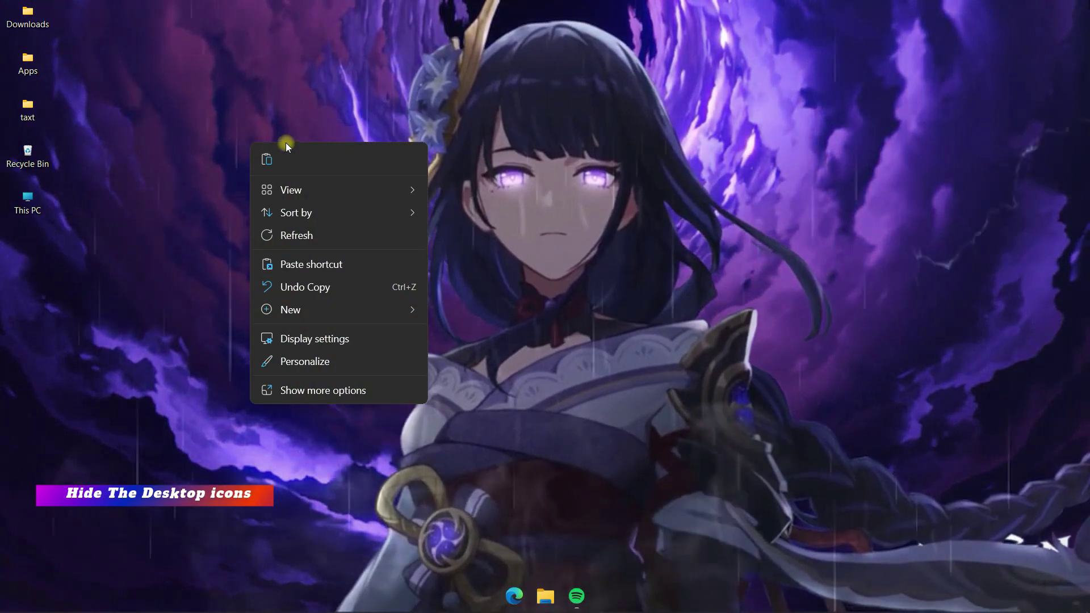
mouse_move(314, 190)
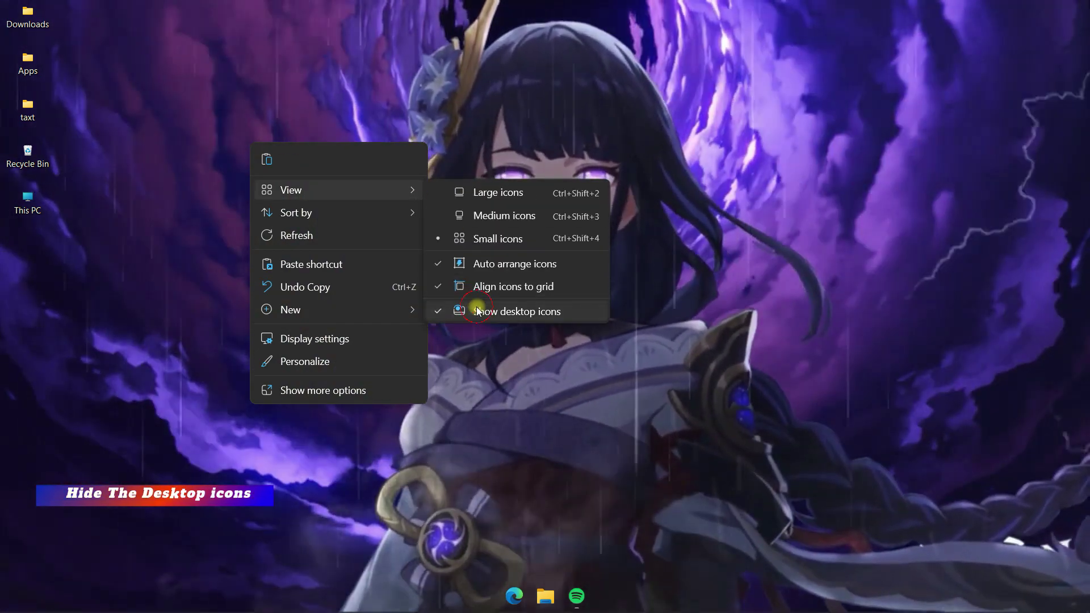
left_click(476, 306)
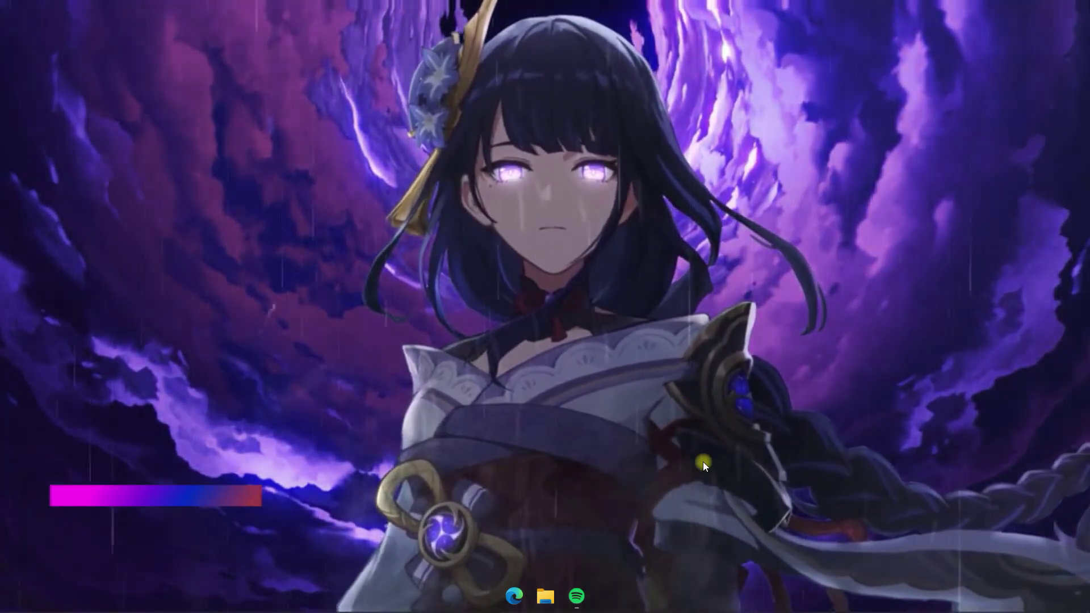
Open Rainmeter's skin manager and load the vertical dock skin DockV.ini from Advansity
mouse_move(932, 584)
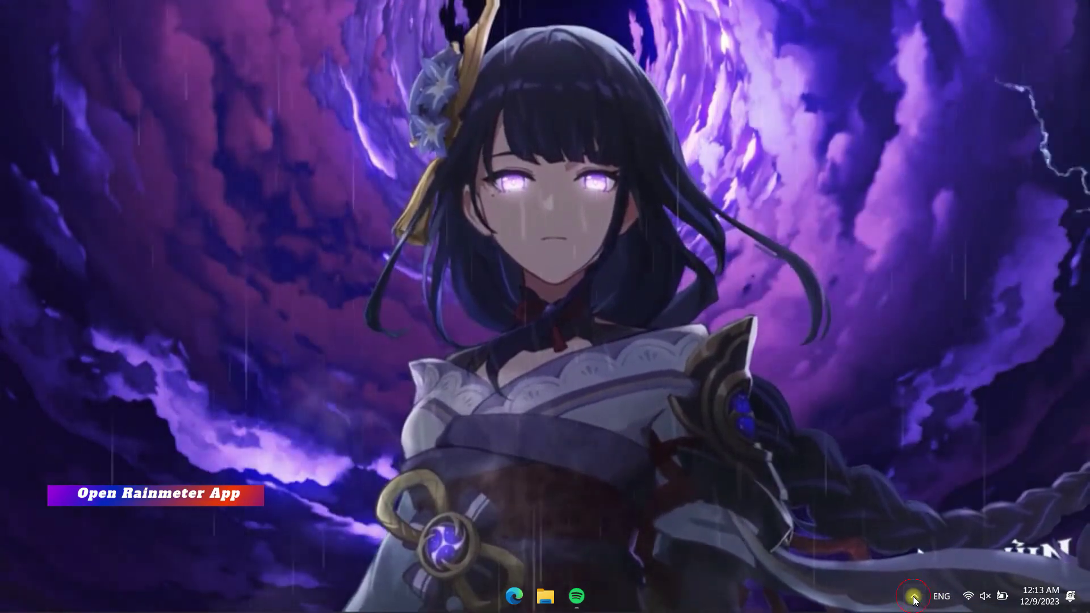
left_click(915, 595)
left_click(916, 496)
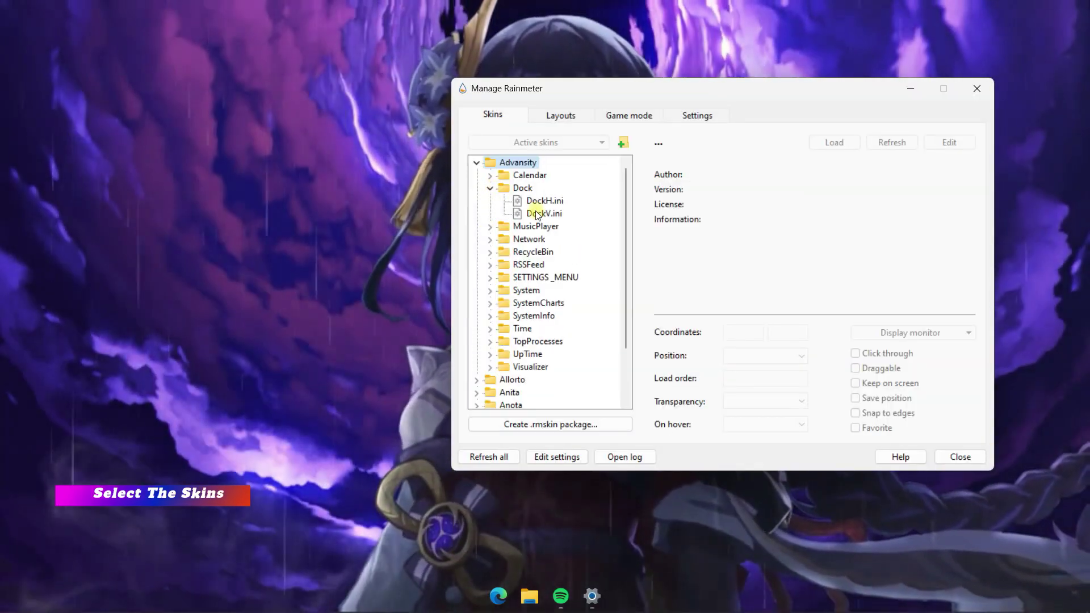
double_click(544, 214)
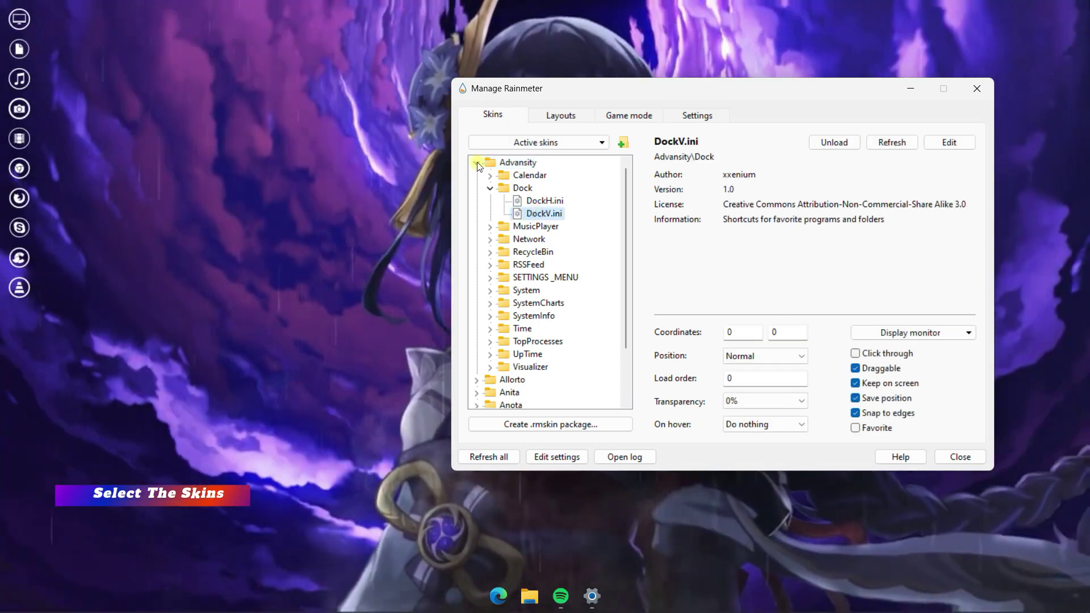
left_click(476, 163)
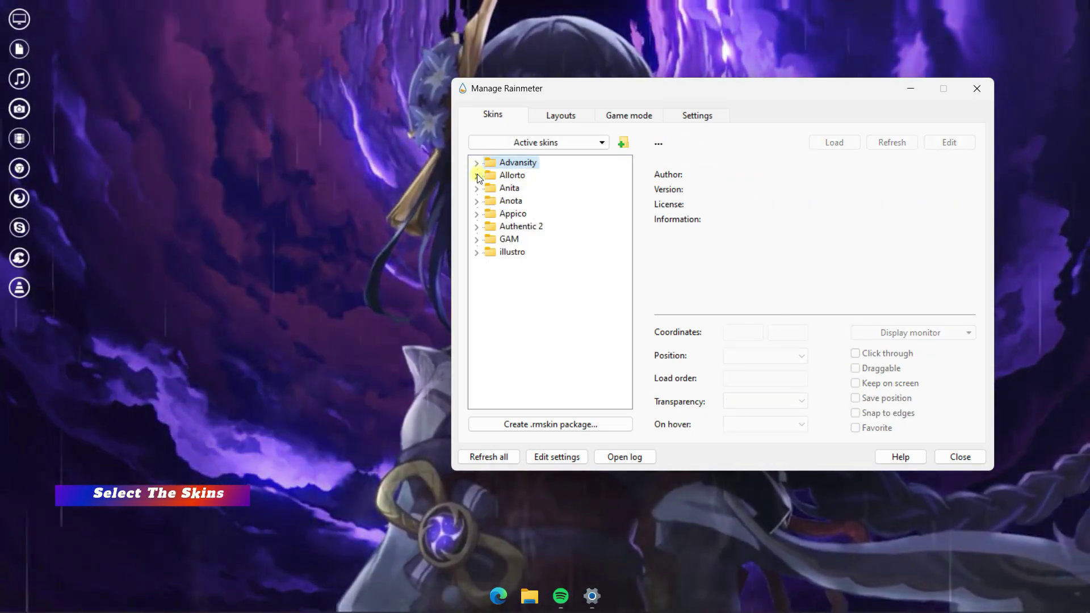
Load Time and Date.ini from the Allorto skin and Recycle Bin.ini from the Anita skin
left_click(476, 176)
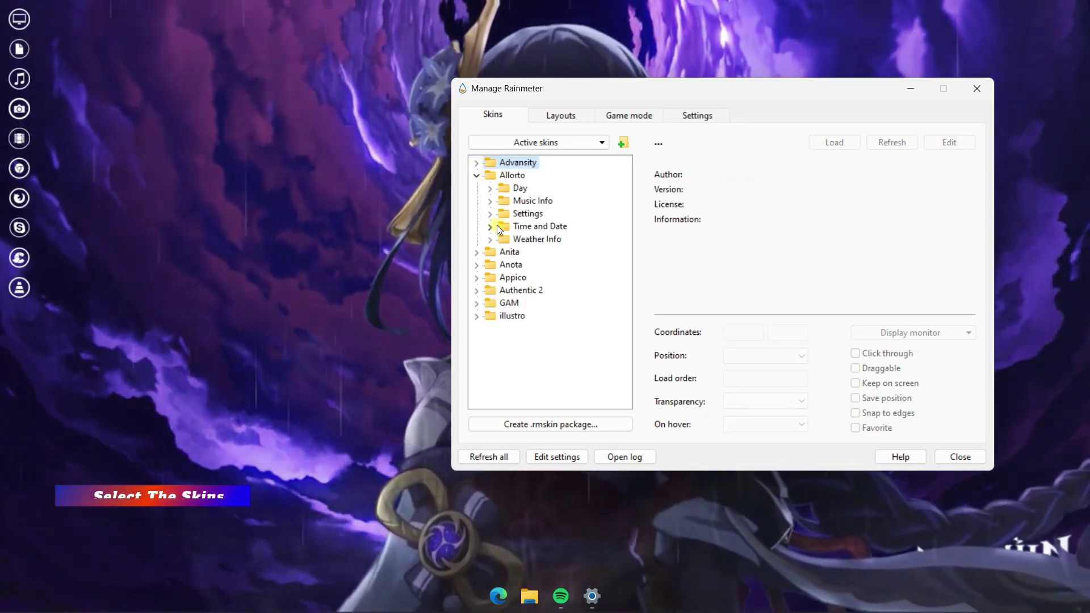
left_click(491, 226)
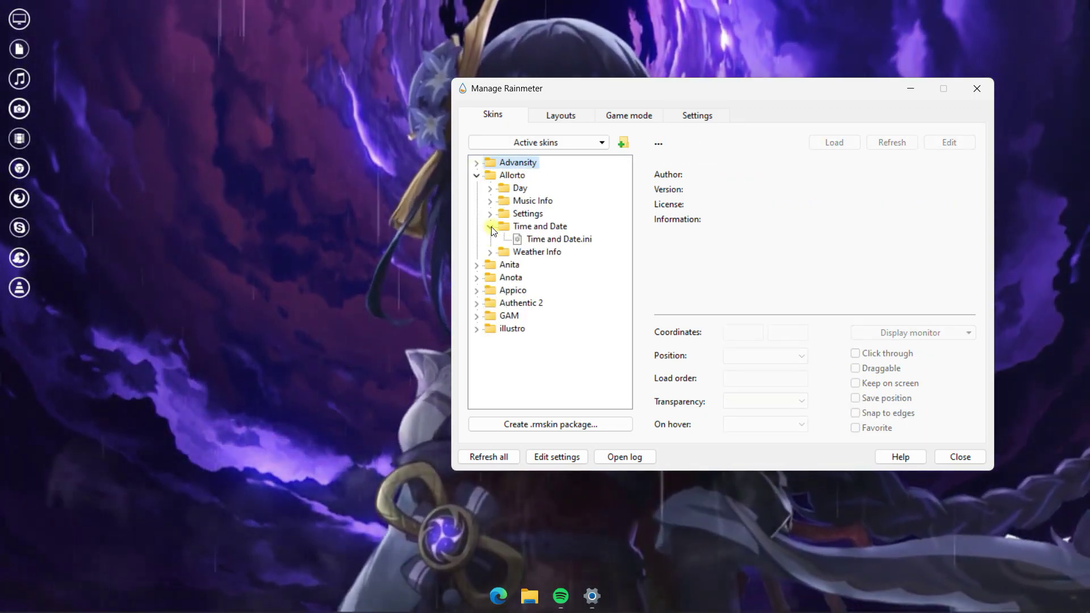
double_click(537, 240)
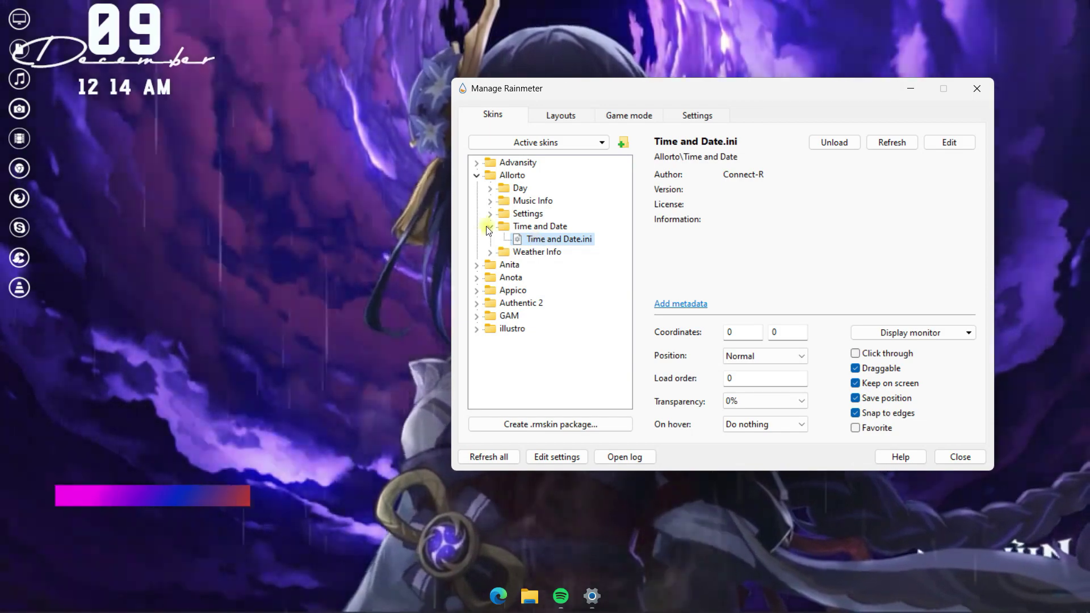
left_click(476, 176)
left_click(476, 187)
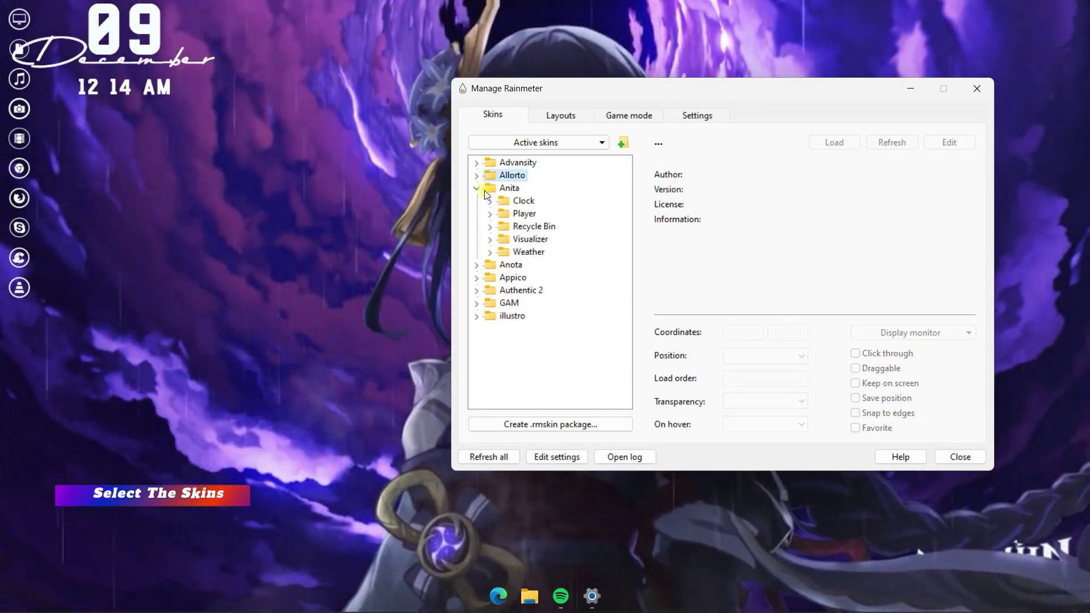
left_click(490, 226)
double_click(529, 239)
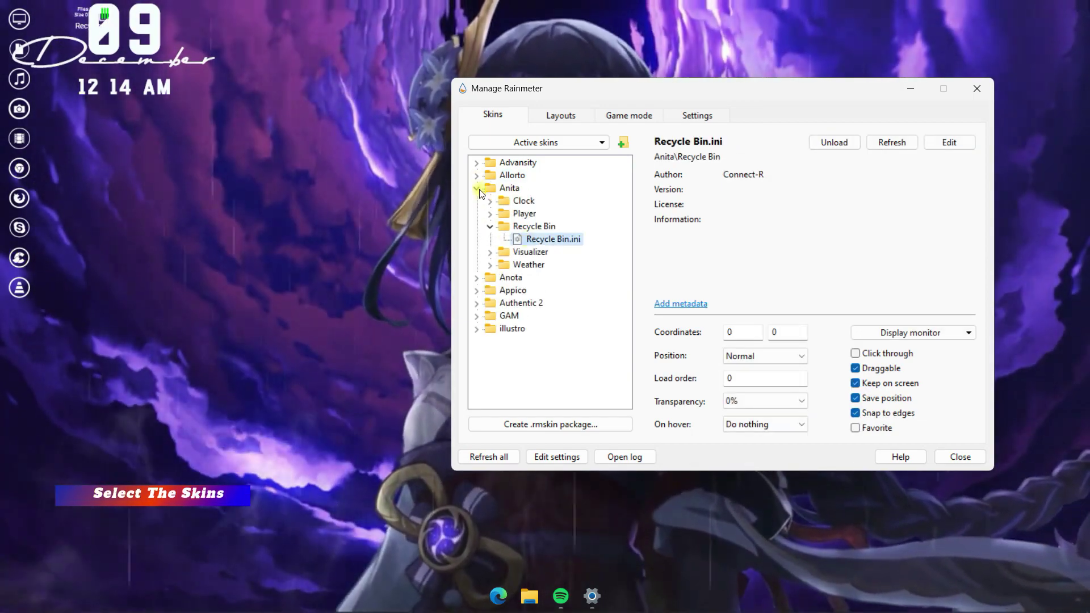
left_click(476, 188)
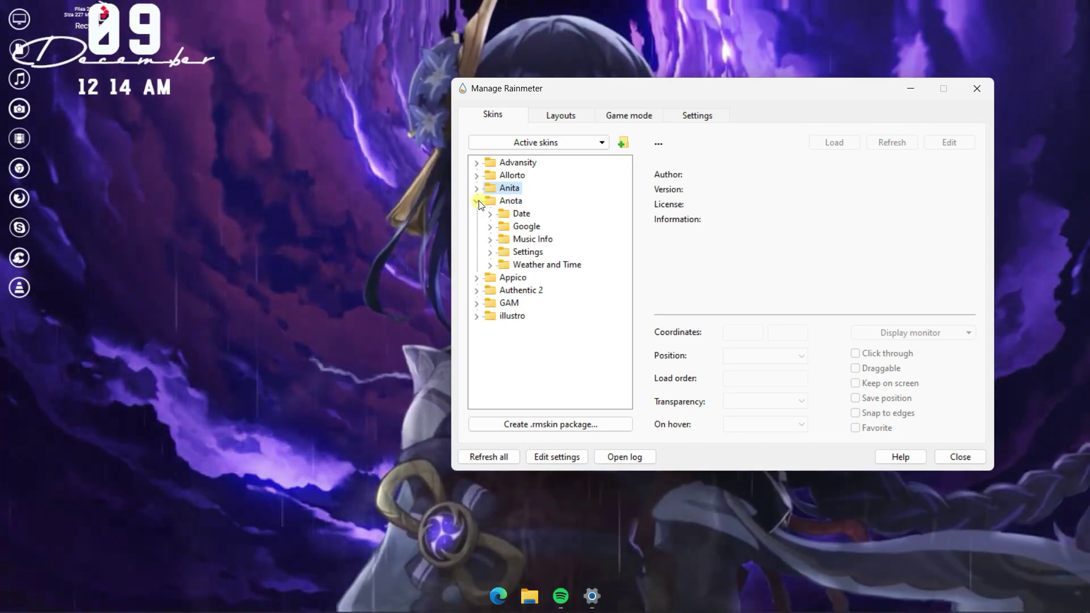
Load Music Info.ini from the Anota skin and Day.ini from the Appico skin
double_click(535, 251)
left_click(481, 200)
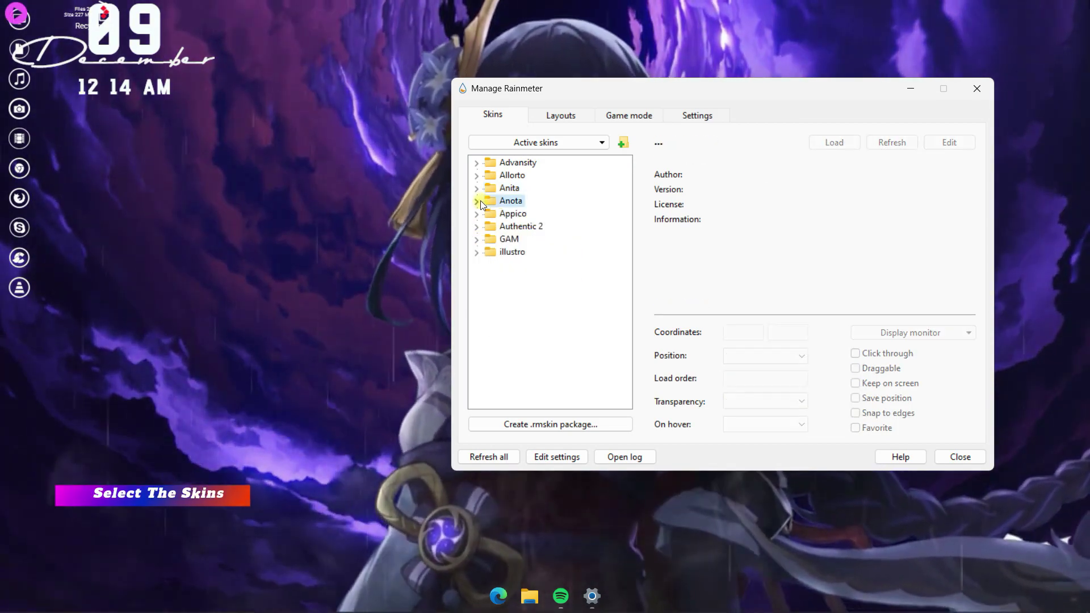
left_click(476, 214)
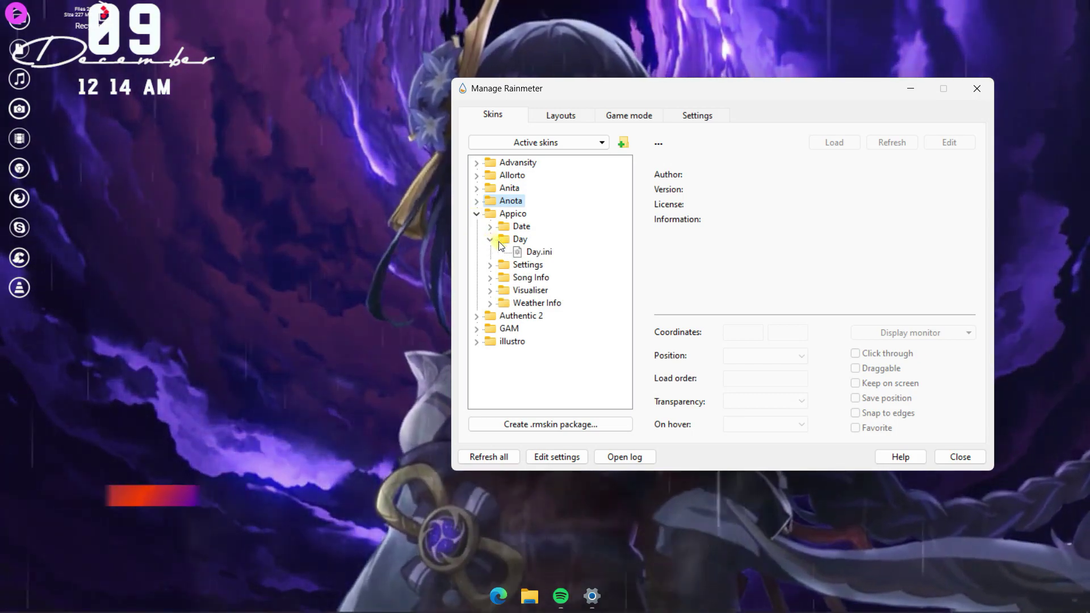
double_click(537, 253)
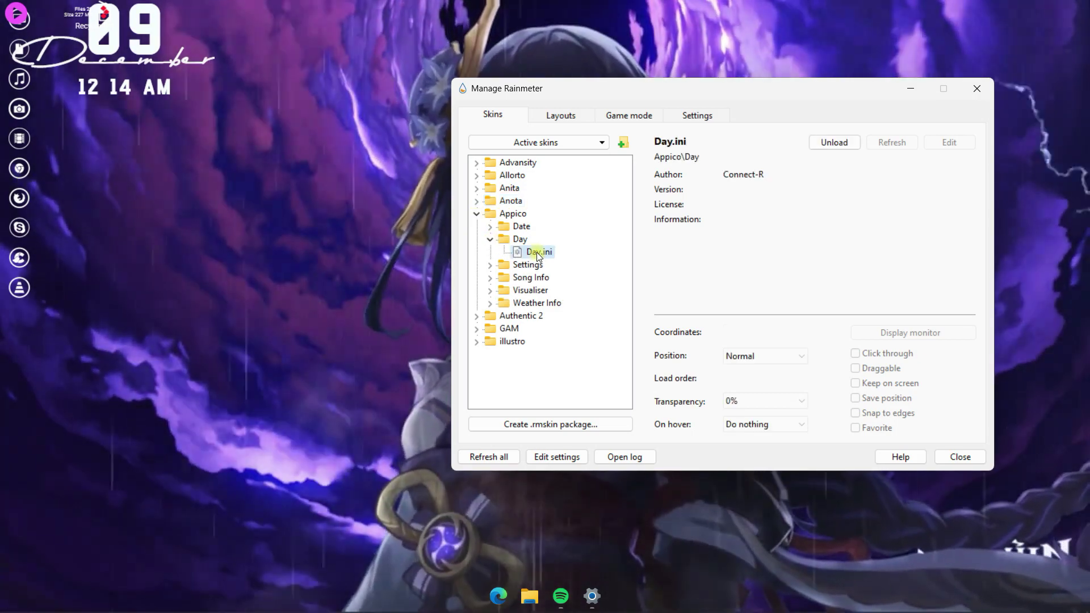
left_click(476, 215)
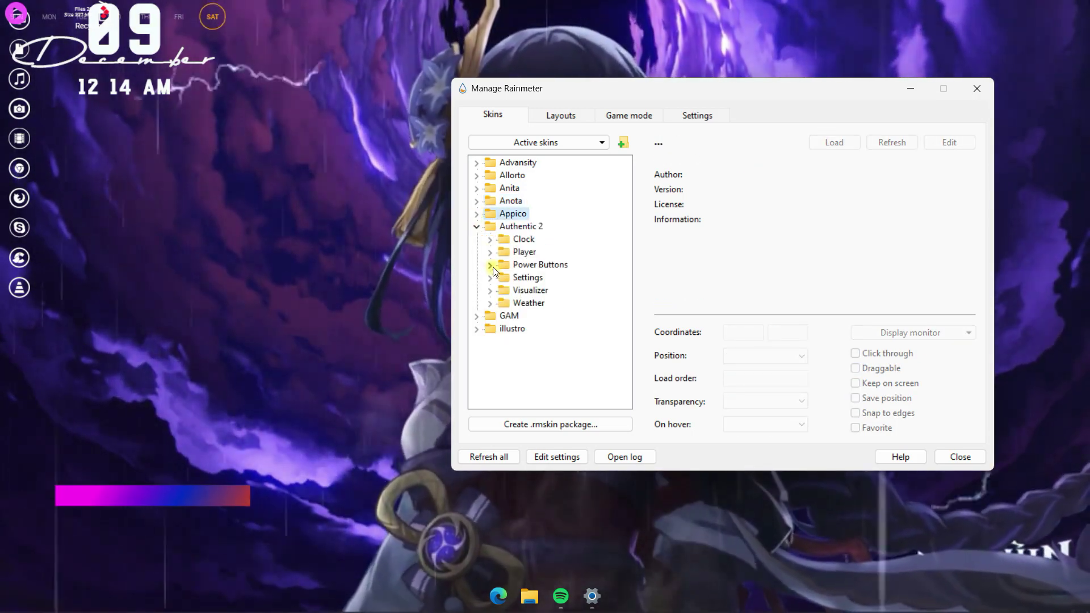
Load Power.ini from the Authentic 2 skin's Power Buttons and Visualizer.ini from the GAM skin
left_click(489, 266)
double_click(543, 278)
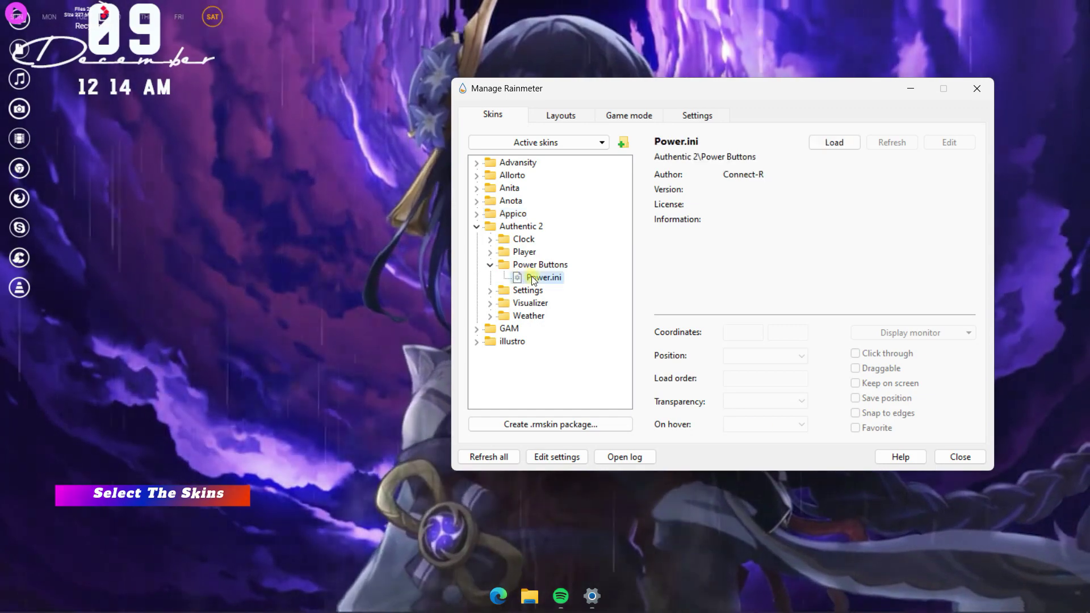
left_click(476, 226)
left_click(476, 239)
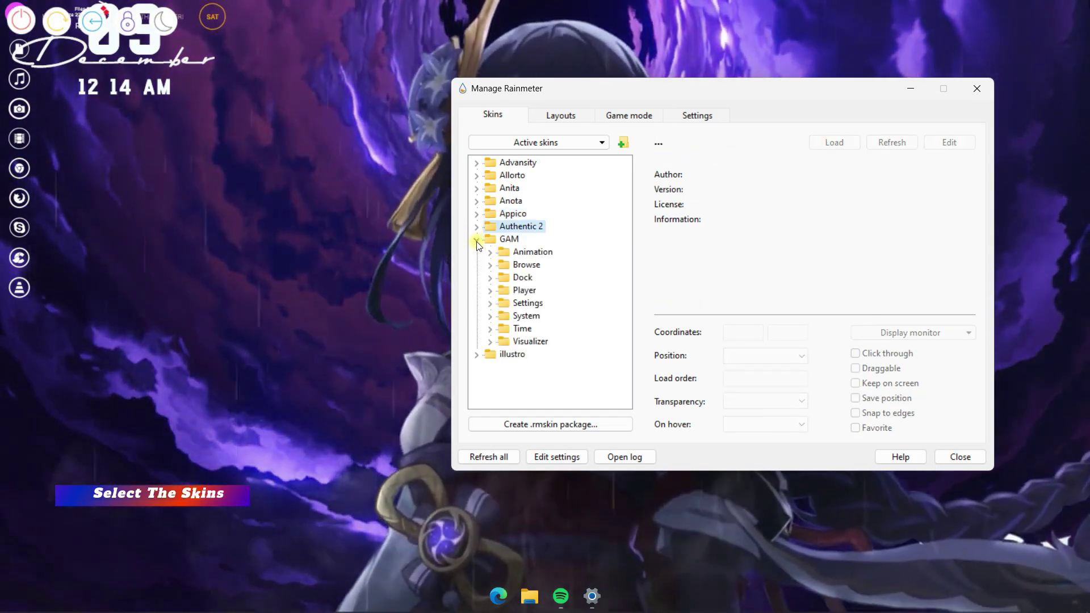
left_click(490, 341)
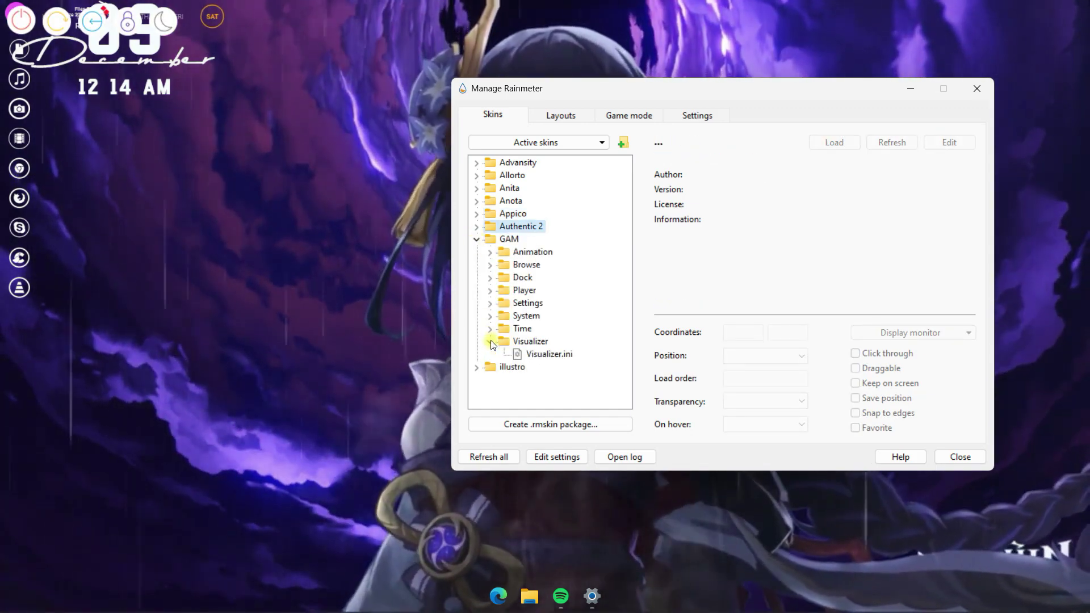
double_click(535, 355)
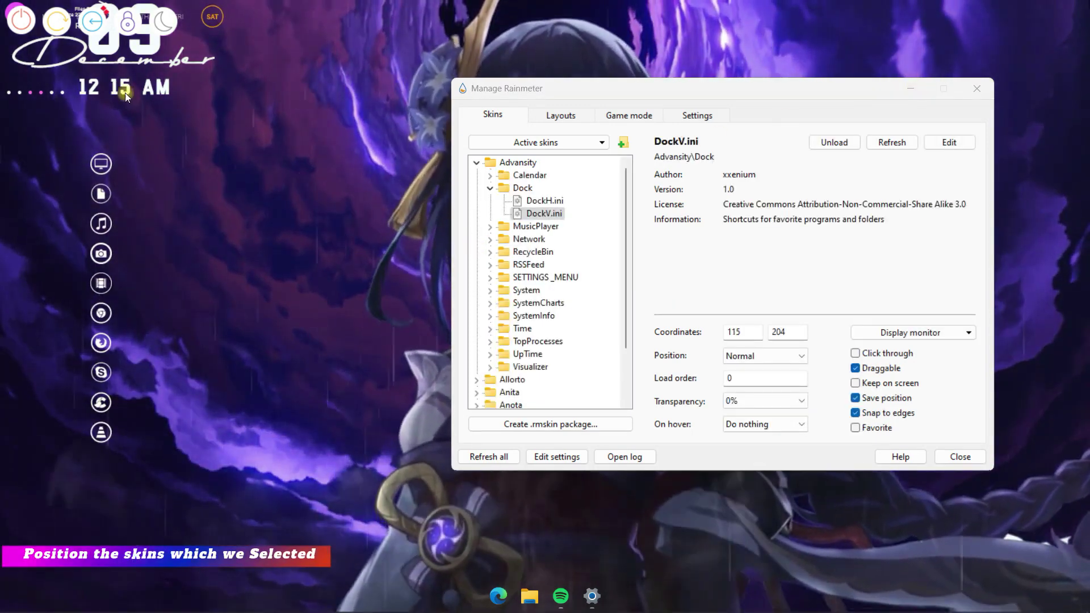
Position the GAM visualizer below the dock, minimize the skin manager, and move the Allorto date and time to the desktop's upper right
left_click_drag(82, 249, 114, 590)
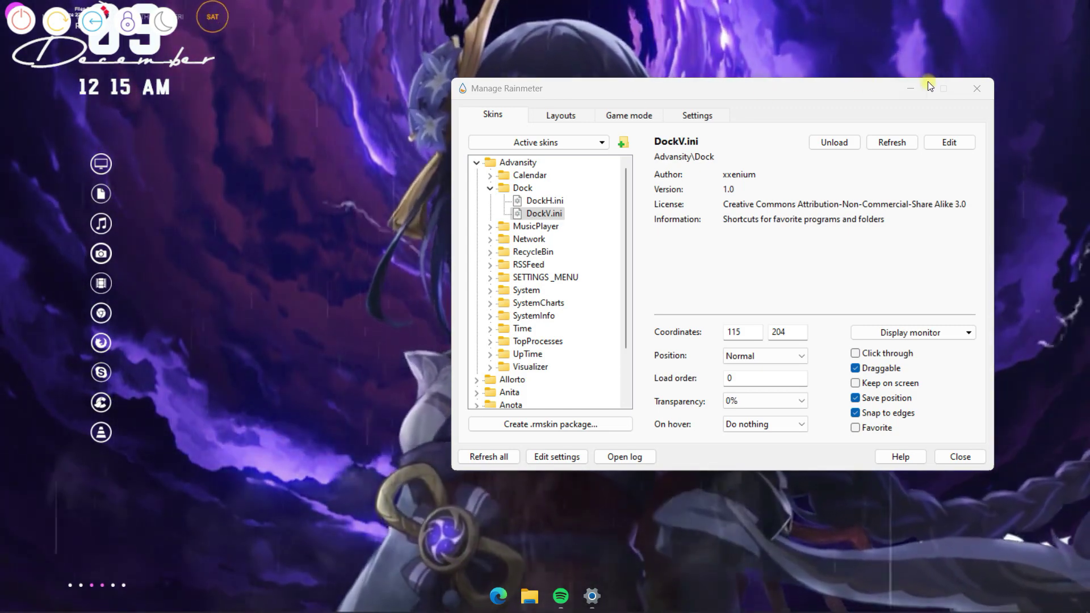
left_click(911, 88)
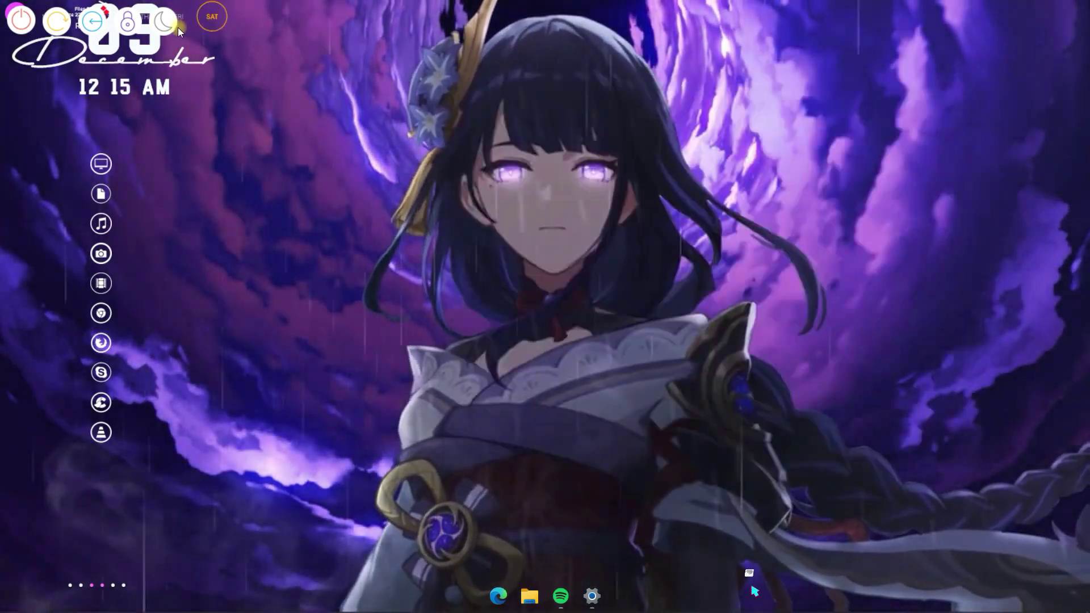
left_click_drag(149, 54, 965, 183)
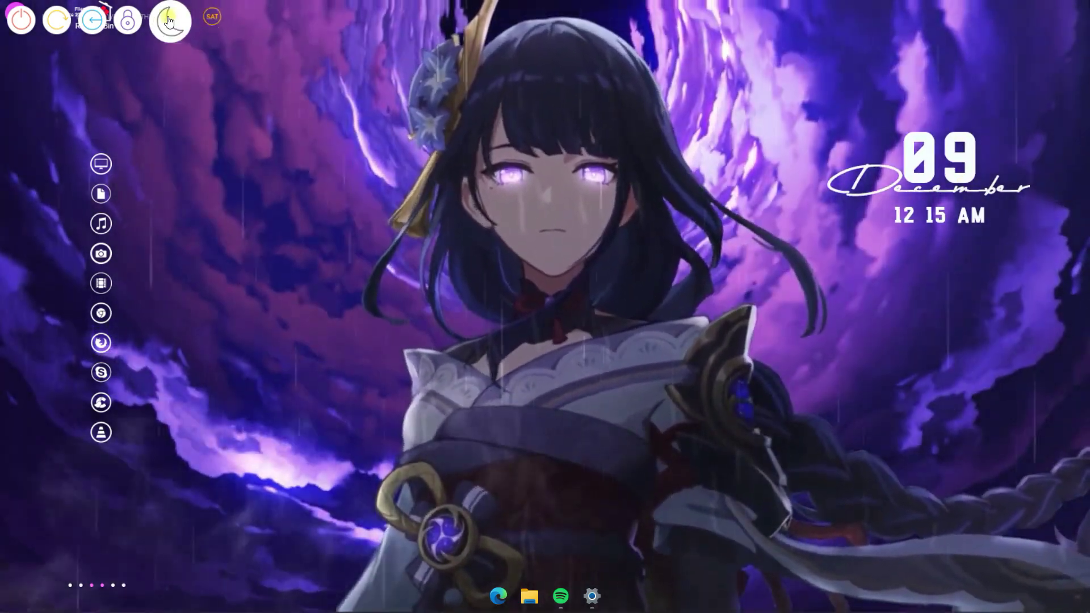
Arrange the weekday row, music player and power buttons below the date and time, and place the Recycle Bin skin in the desktop's lower-right corner
left_click_drag(162, 20, 1023, 386)
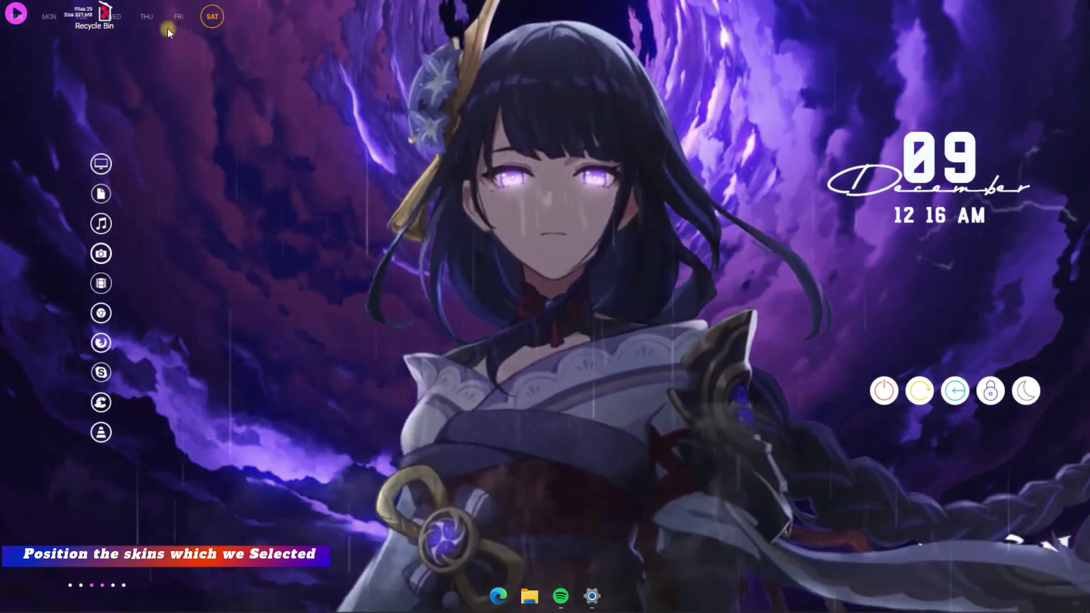
left_click_drag(82, 20, 921, 263)
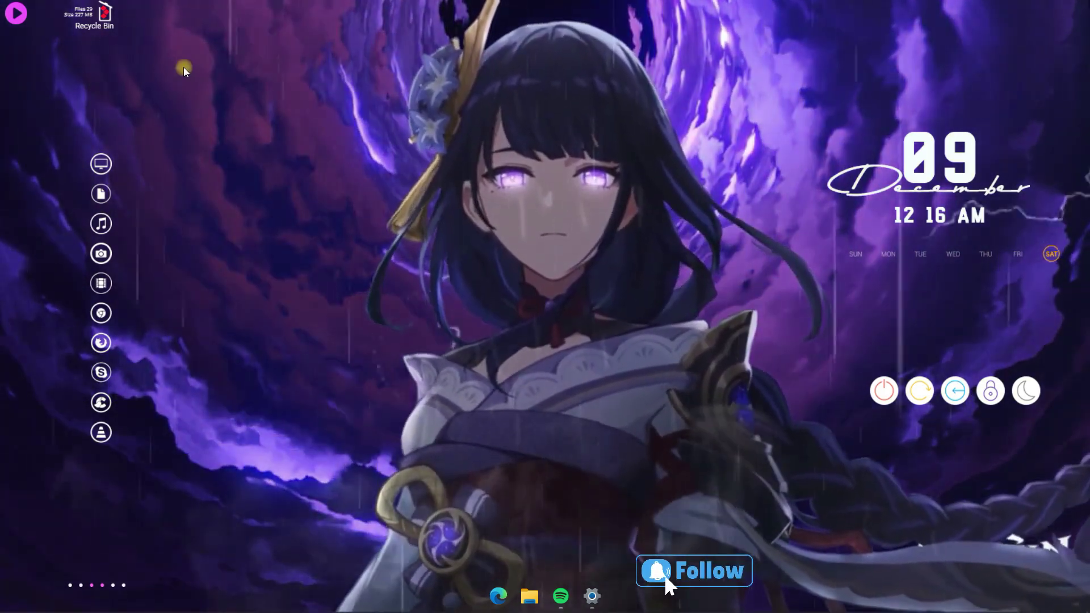
left_click_drag(105, 13, 1041, 582)
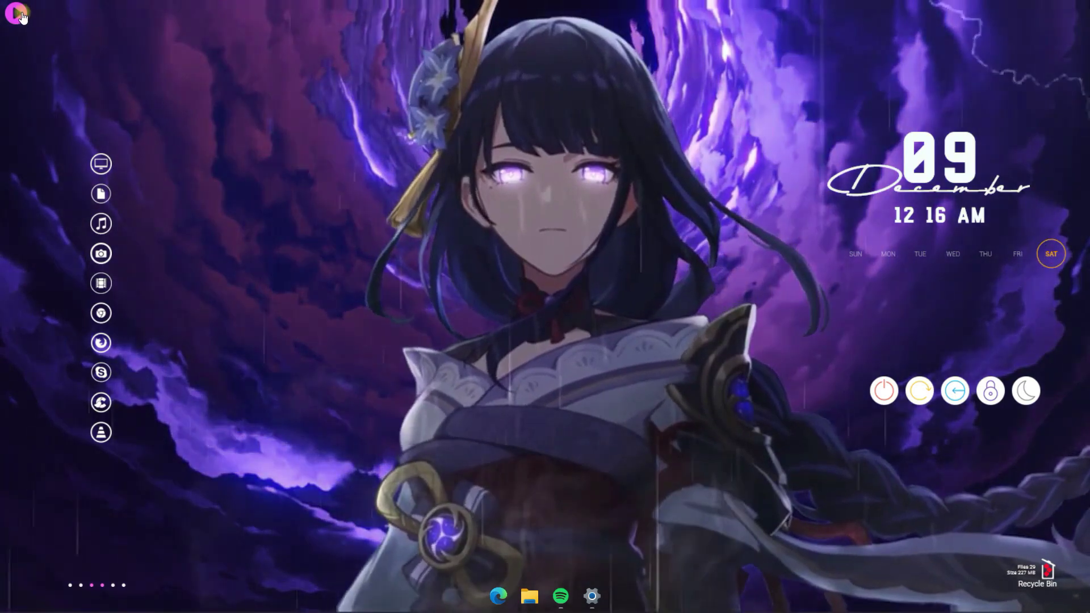
left_click_drag(22, 13, 857, 315)
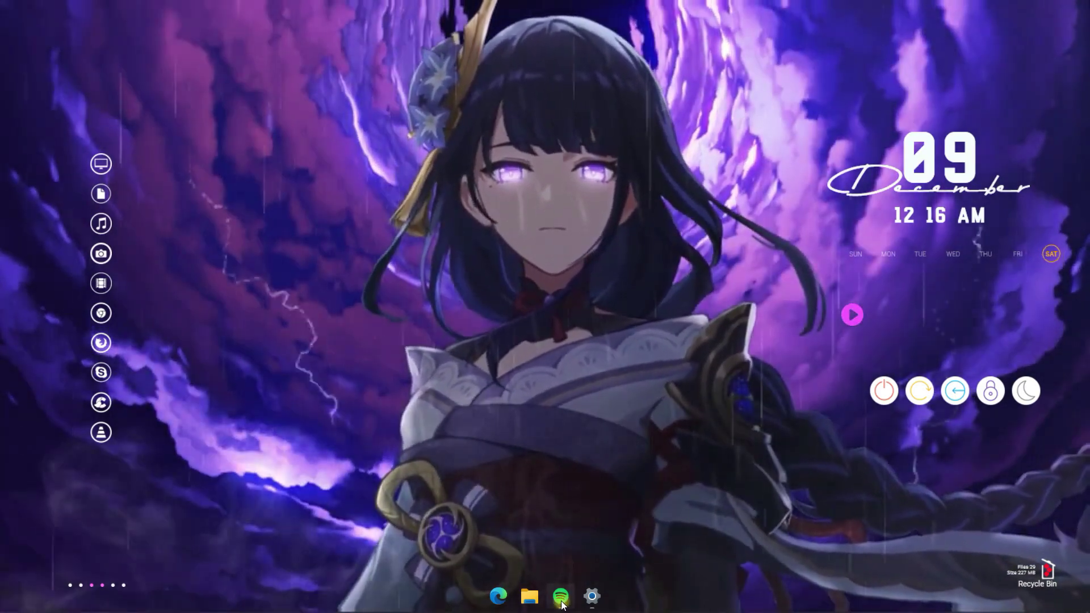
Start music playback in Spotify
mouse_move(560, 595)
left_click(560, 554)
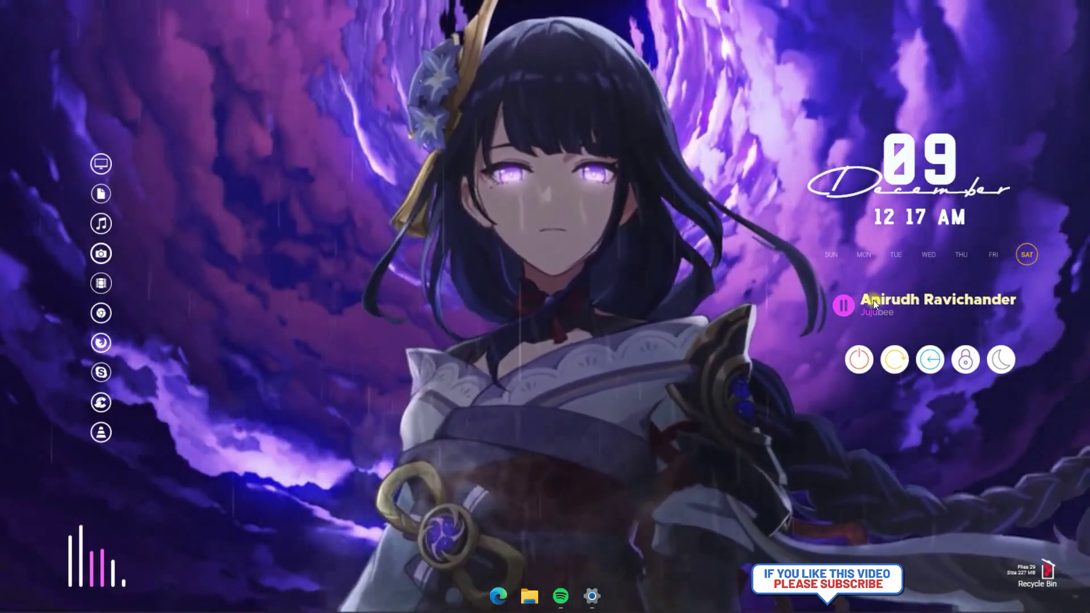
Open the skin manager from the Anota music player skin and load Anota's Settings.ini
right_click(775, 241)
left_click(789, 391)
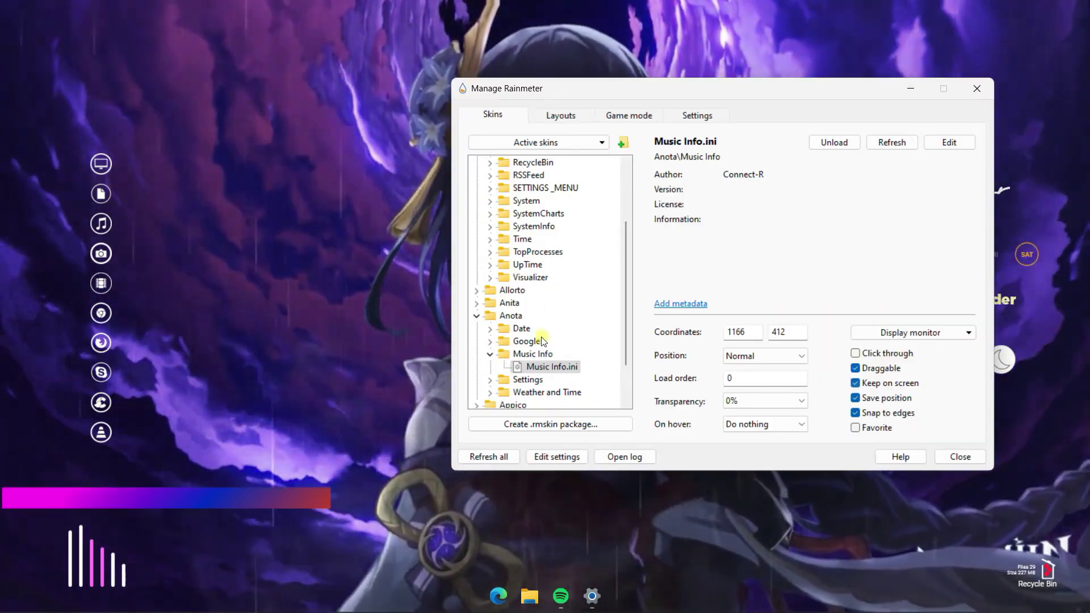
double_click(519, 379)
left_click(554, 394)
double_click(554, 394)
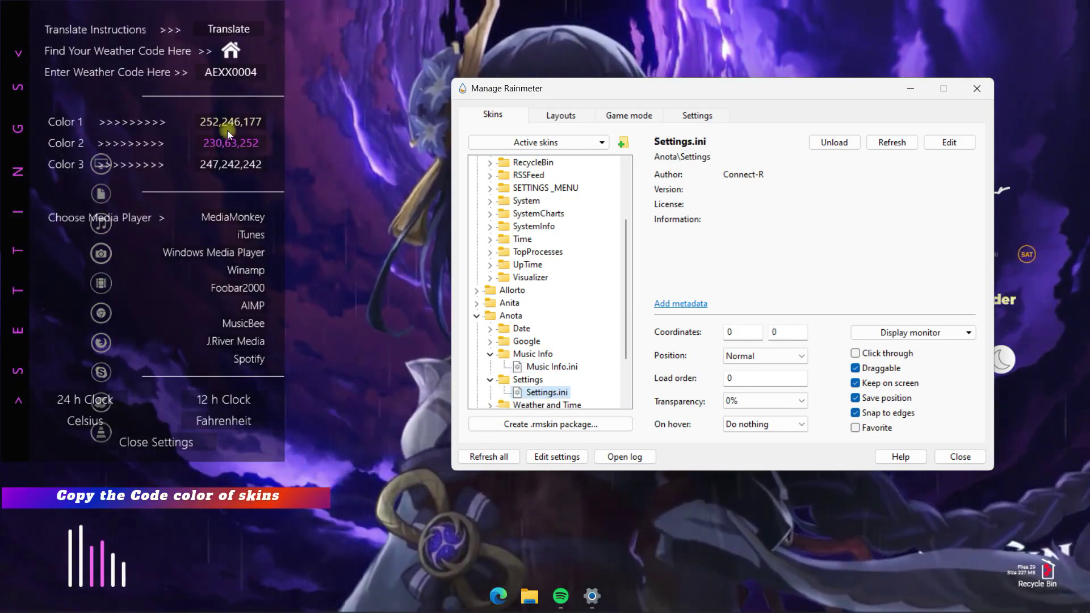
Confirm Anota's Color 1 as 252,246,177, Color 2 as 230,63,252 and Color 3 as 247,242,242, then close its settings and the skin manager
left_click(231, 121)
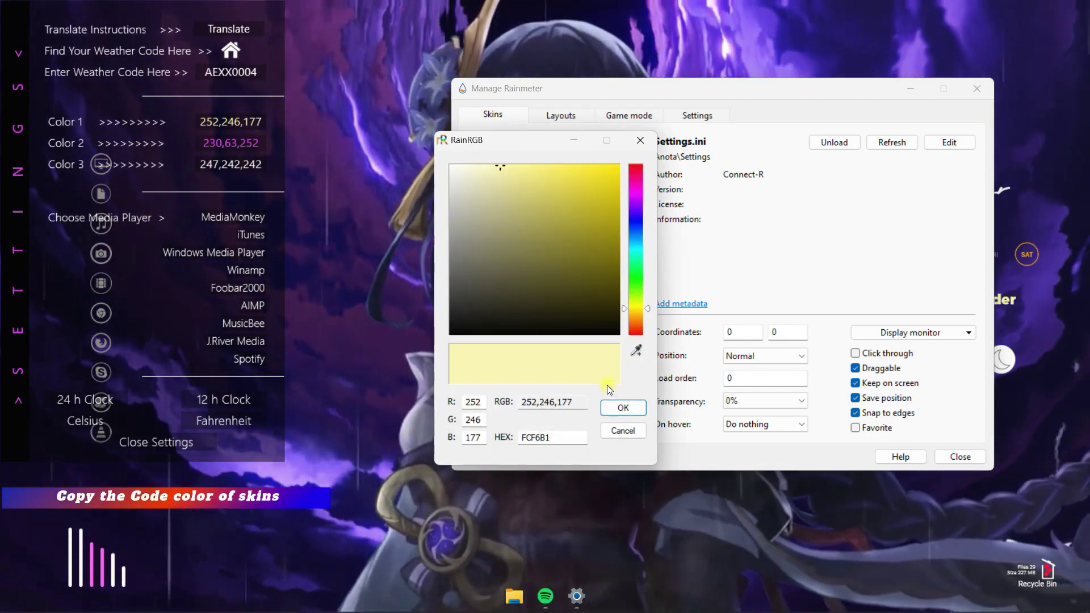
left_click(622, 407)
left_click(230, 143)
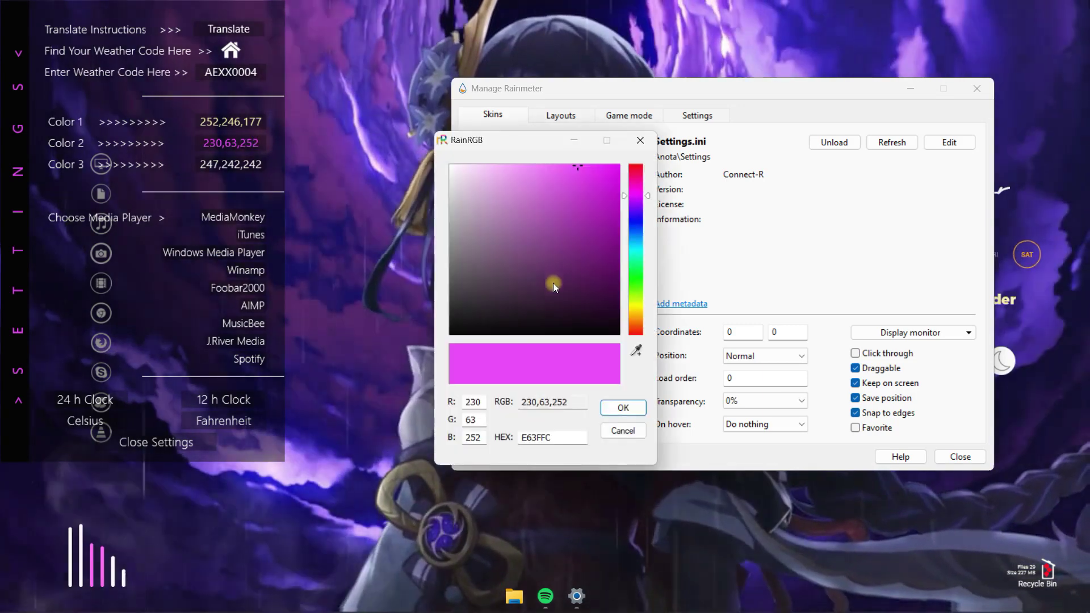
left_click(623, 408)
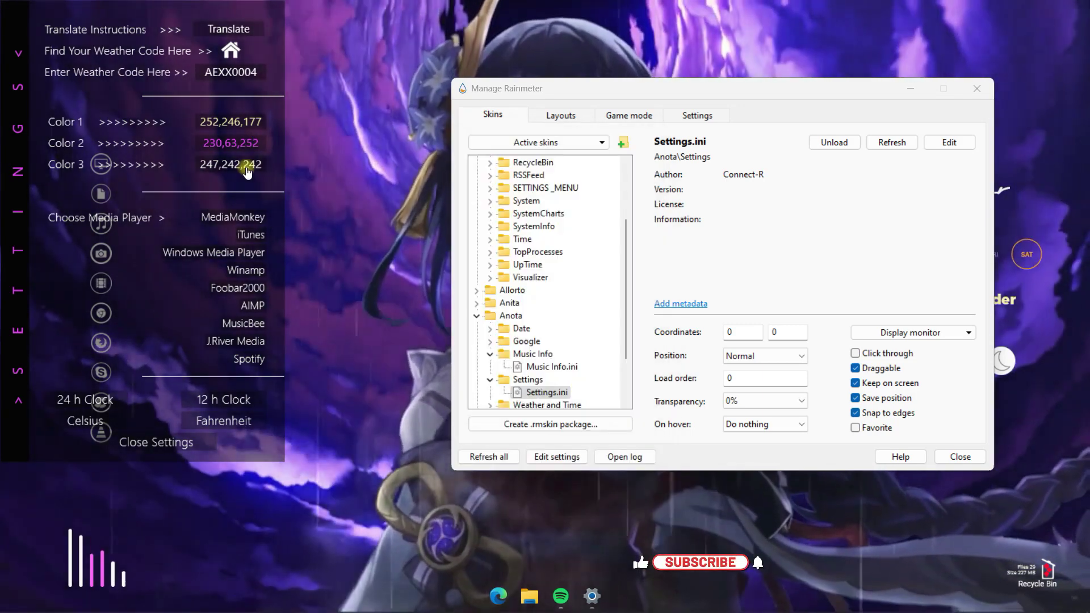
left_click(247, 171)
left_click(622, 407)
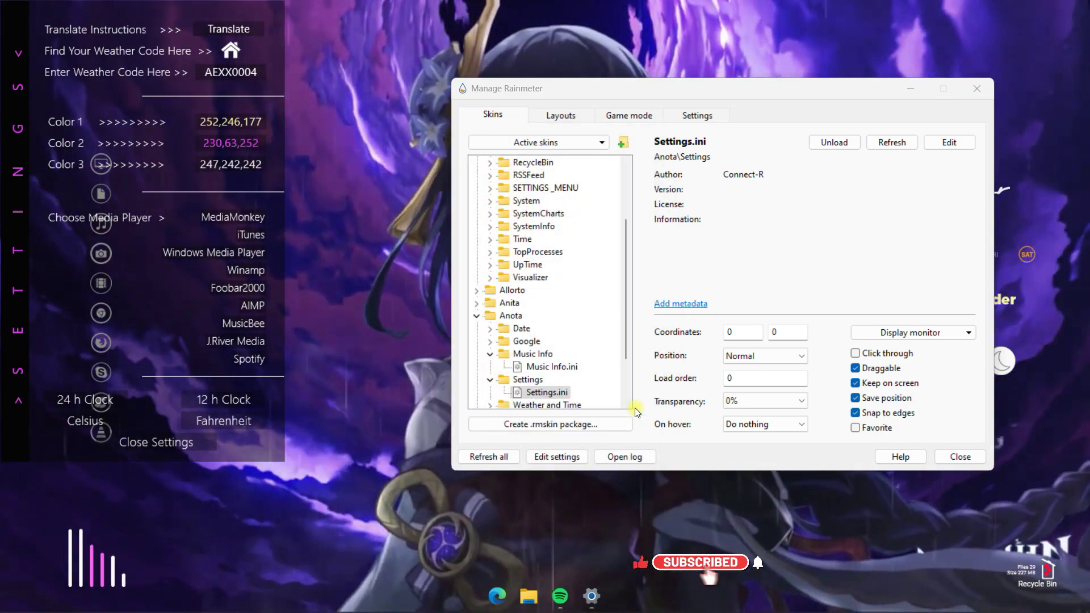
left_click(163, 442)
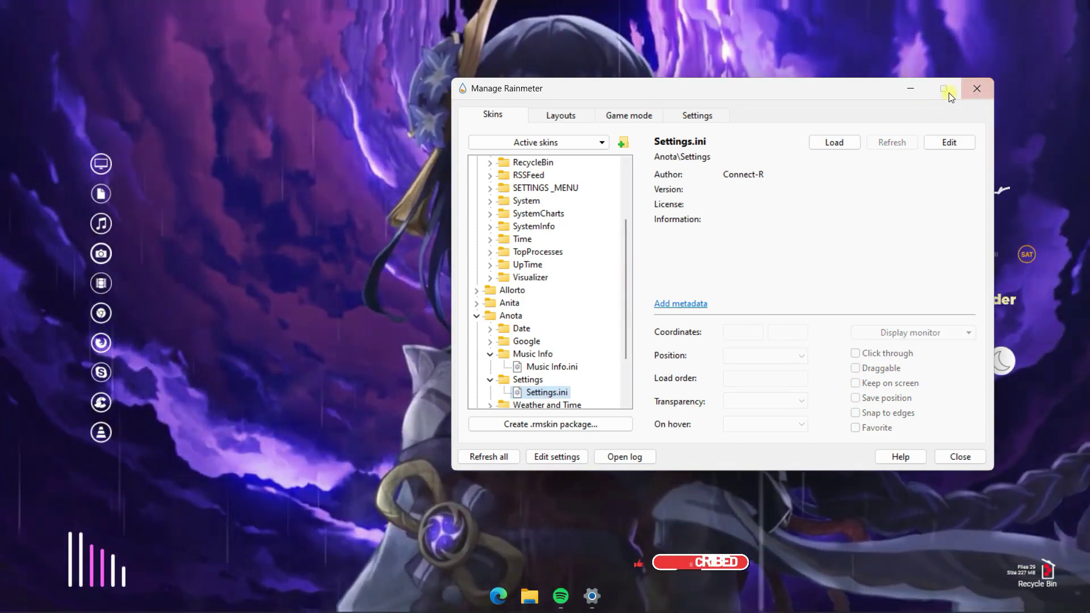
left_click(971, 90)
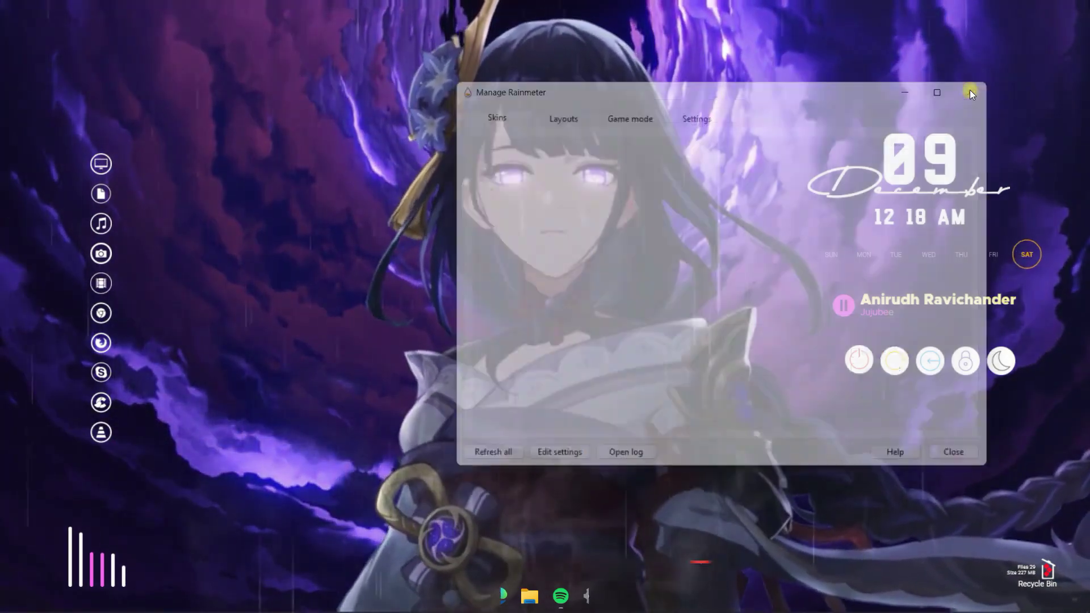
Open the skin manager from the Appico weekday skin and load Appico's Settings.ini
right_click(900, 253)
left_click(907, 342)
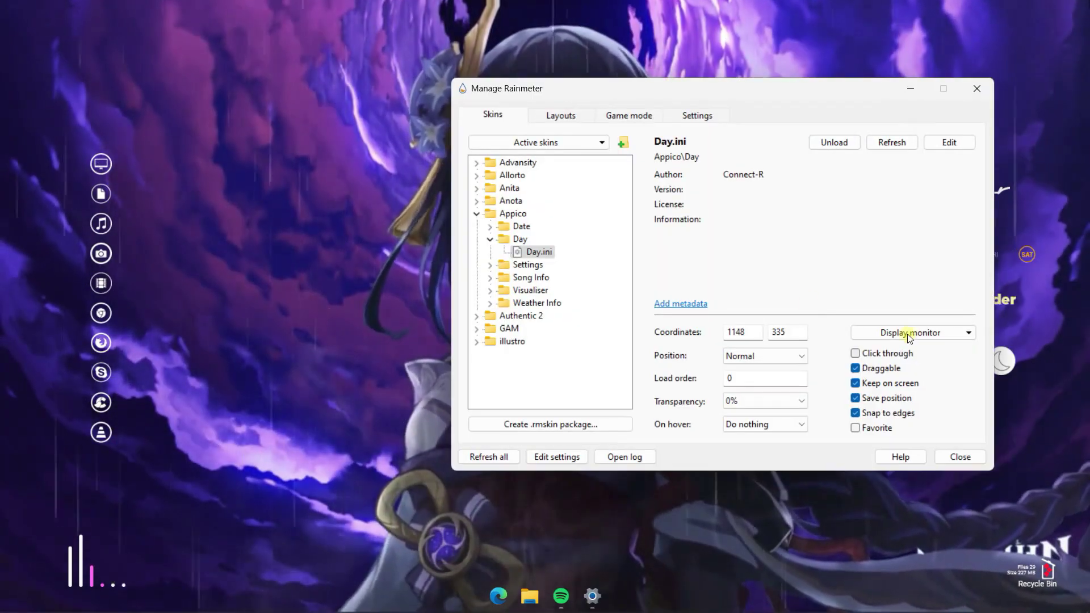
left_click(490, 265)
double_click(545, 277)
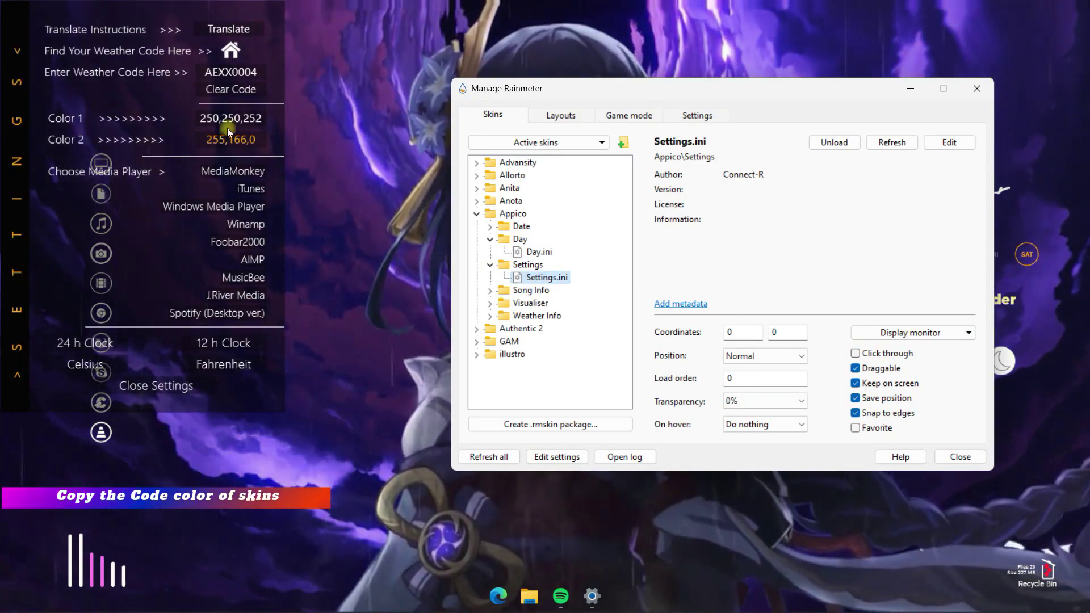
Confirm Appico's Color 1 as 250,250,252 and Color 2 as 255,166,0, and close its settings and the skin manager
left_click(228, 124)
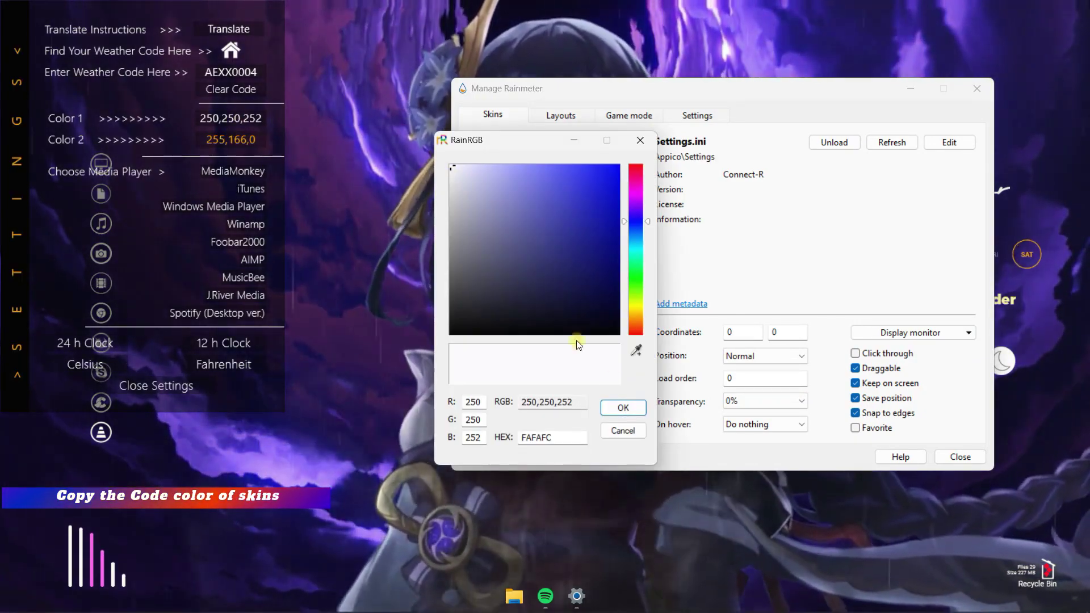
left_click(623, 407)
left_click(230, 140)
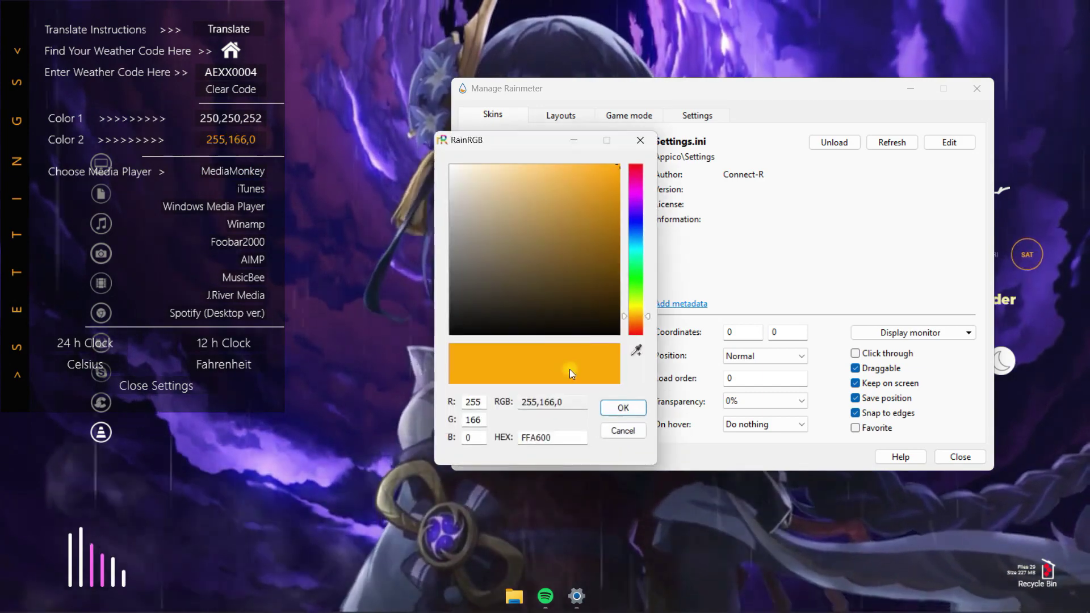
left_click(623, 408)
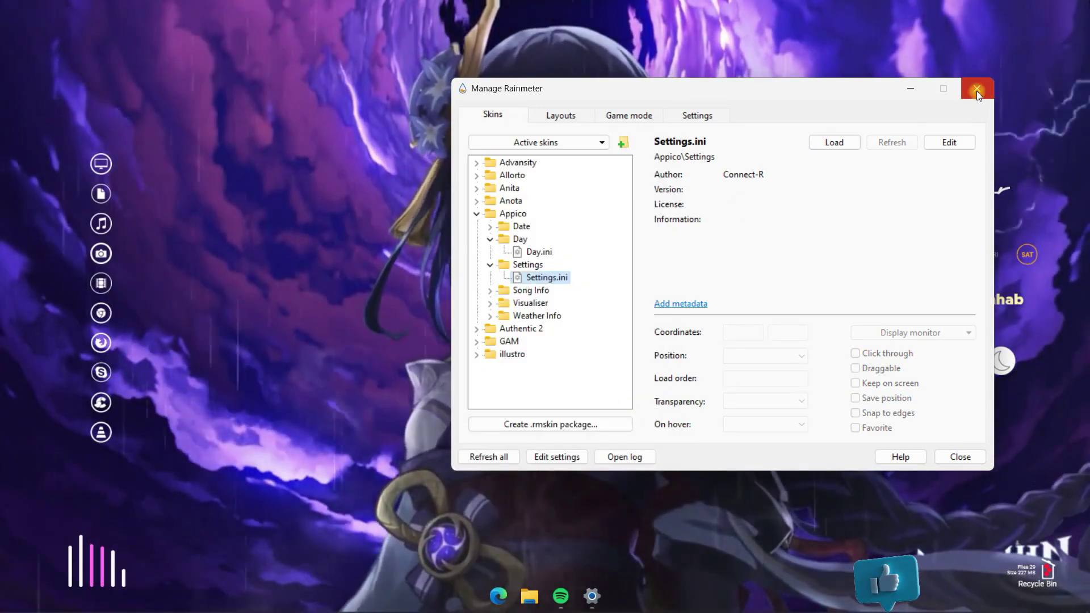
left_click(976, 91)
Turn on automatic hiding of the taskbar in the Windows taskbar personalization settings, and close Settings
key("super+s")
left_click(559, 322)
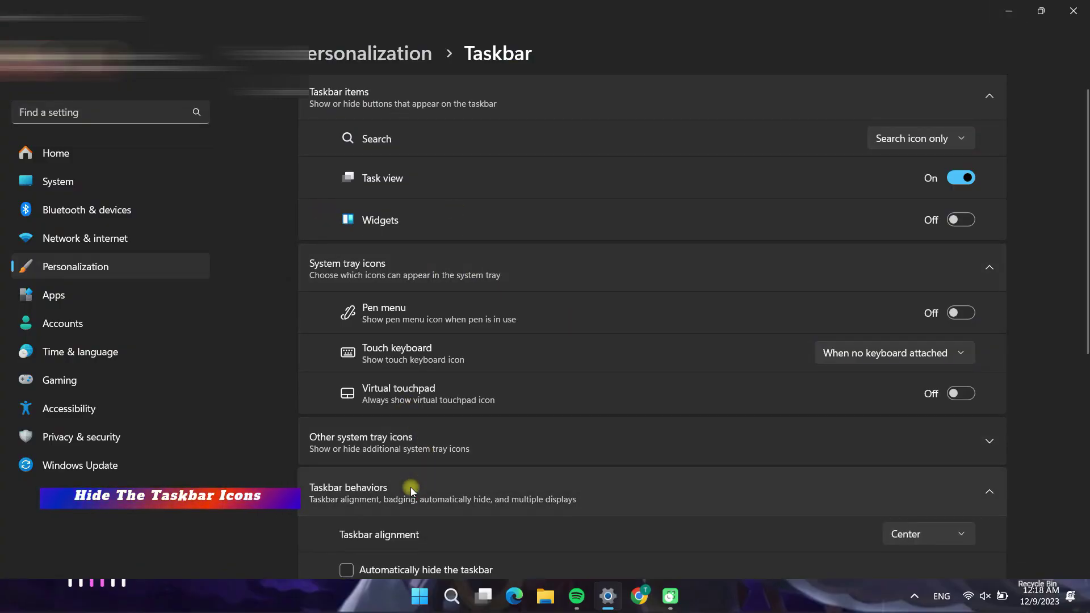
scroll(397, 477, "down", 3)
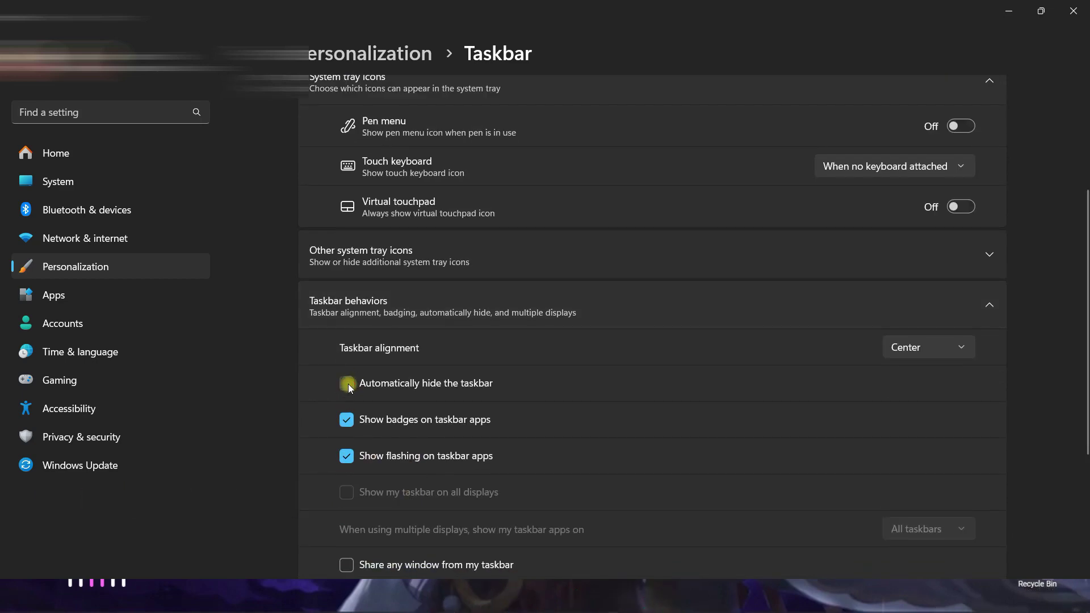
left_click(1068, 21)
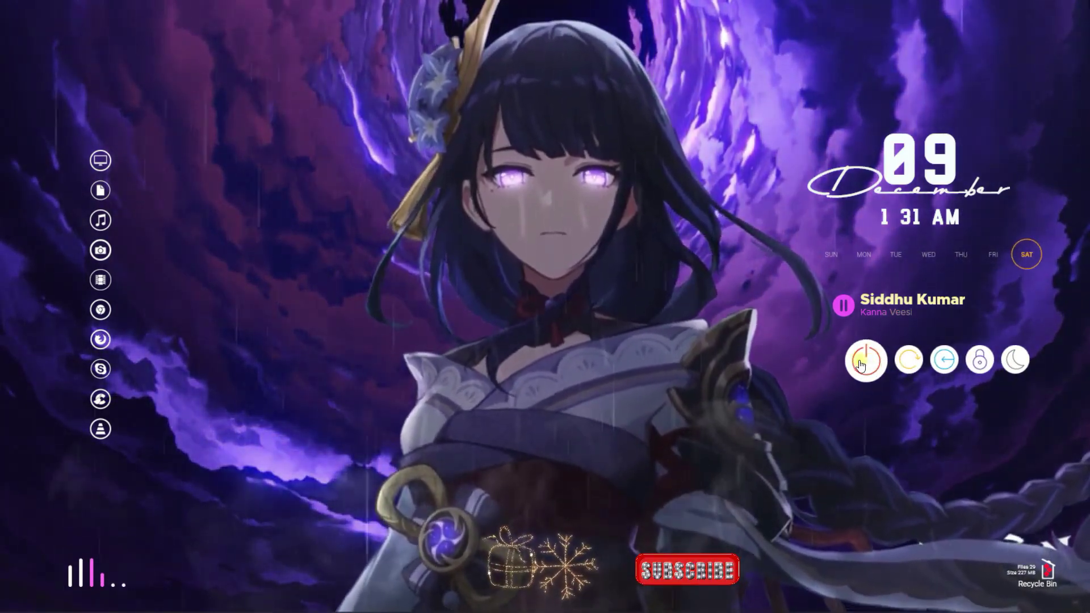
Toggle playback in the desktop's music player skin and refresh the desktop
left_click(844, 306)
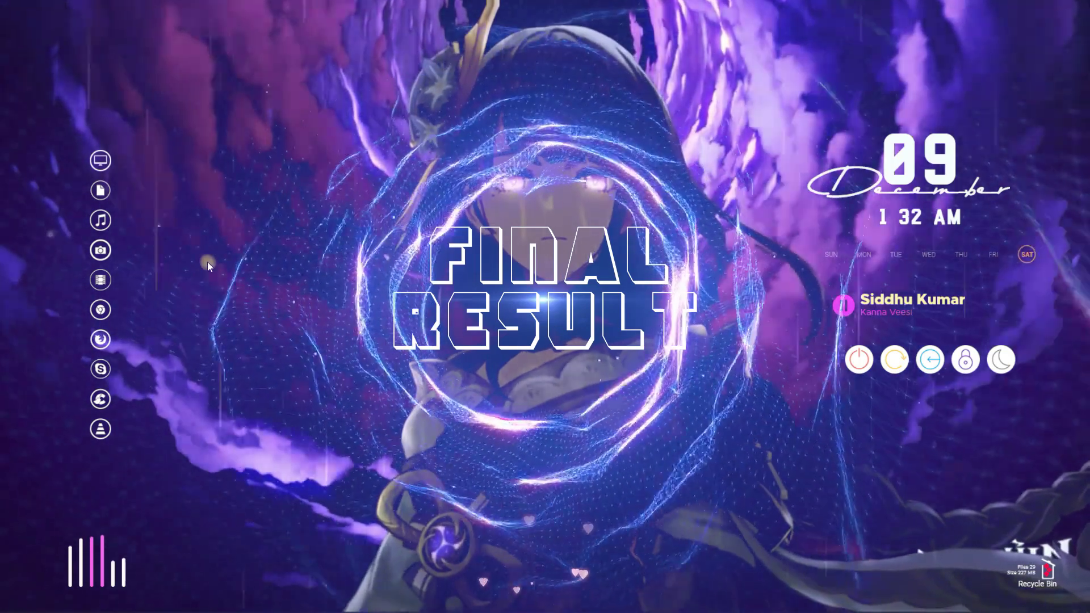
right_click(206, 261)
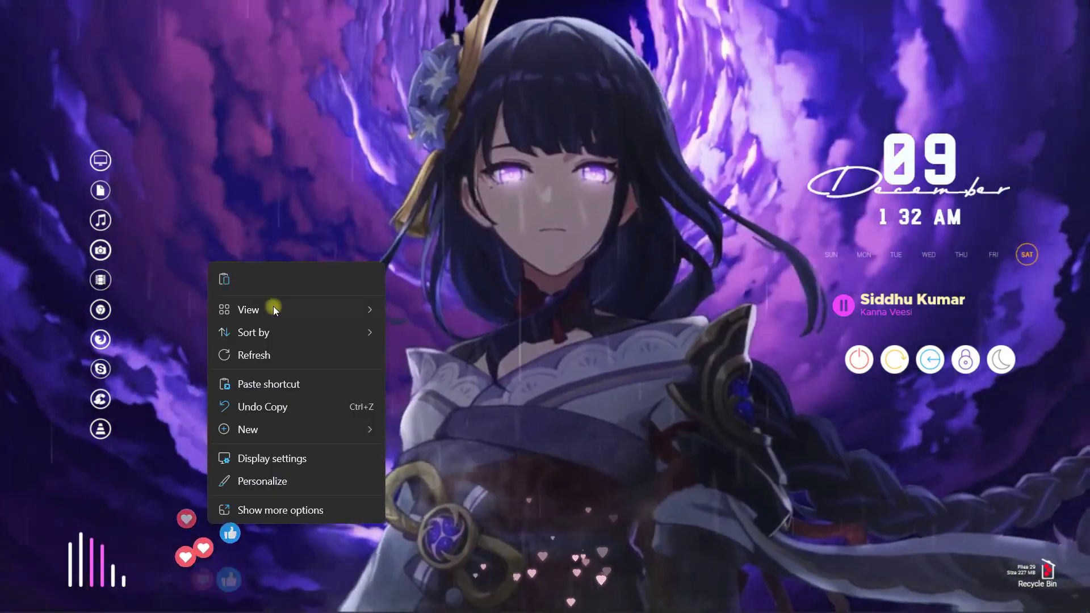
left_click(265, 363)
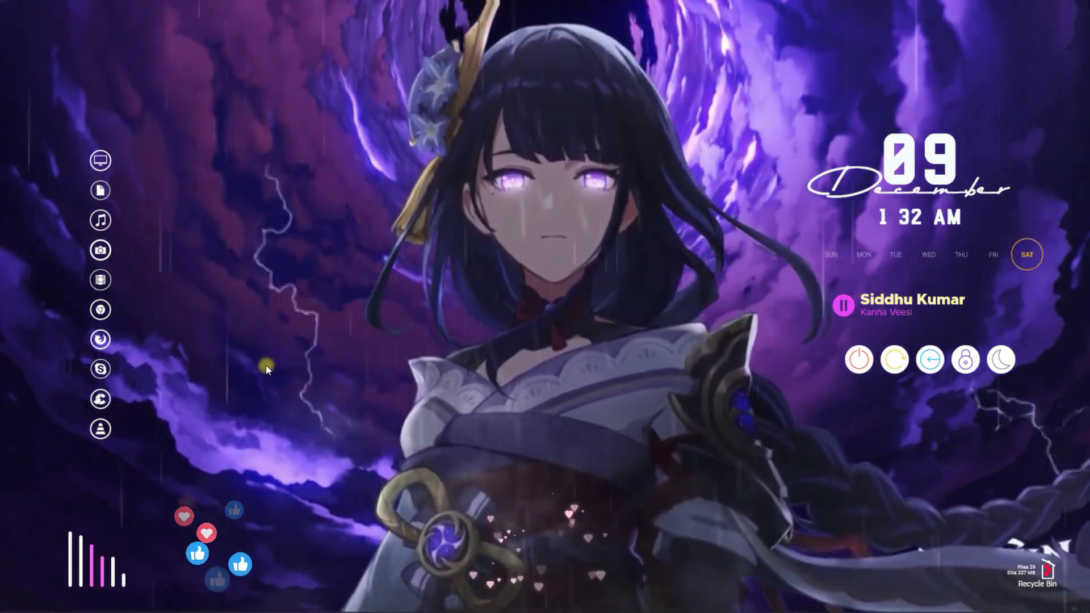